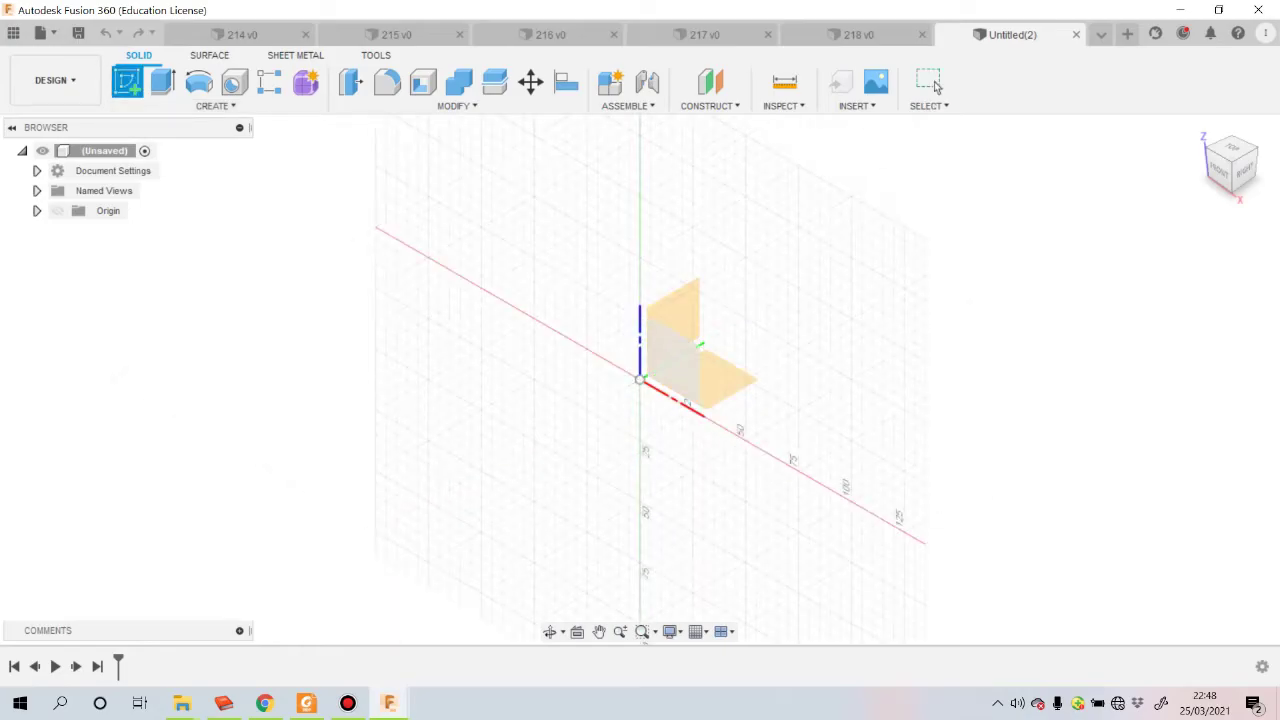
Step: Sketch on the front plane and draw a 550 mm construction centreline from the origin
left_click(672, 330)
key("l")
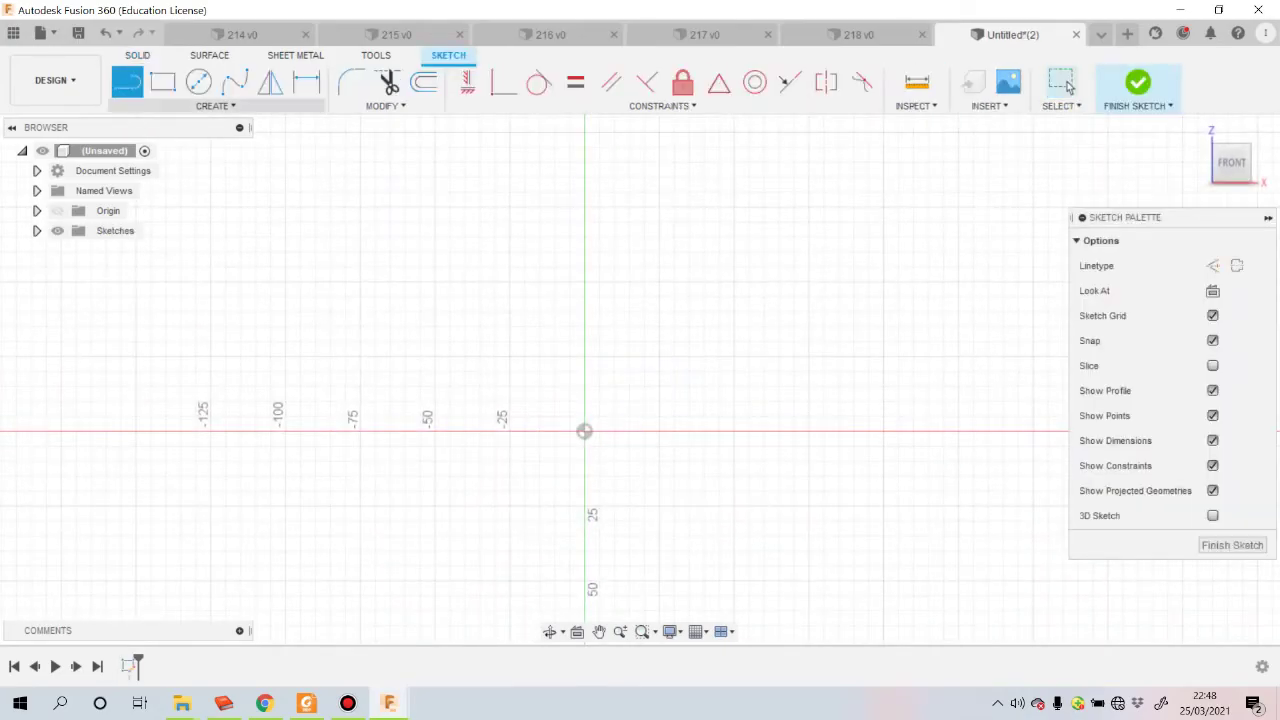
left_click(585, 431)
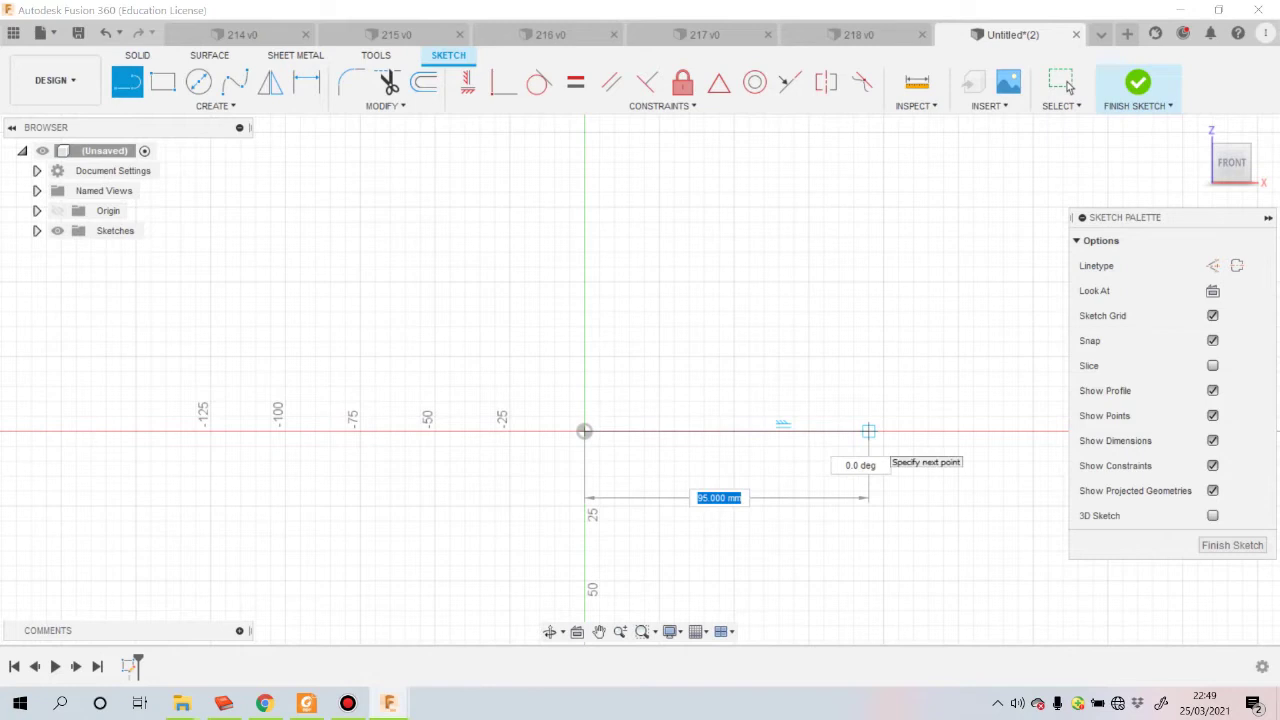
type("55")
key("Return")
key("Escape")
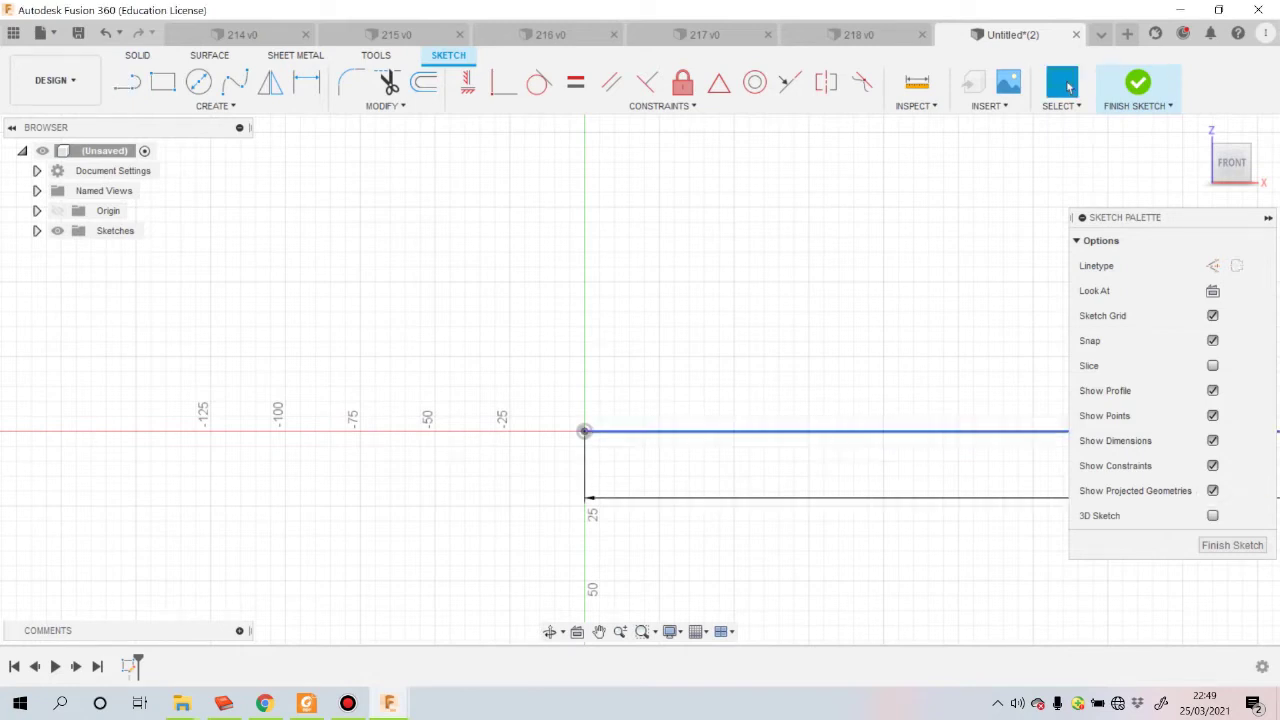
key("F6")
key("ctrl+a")
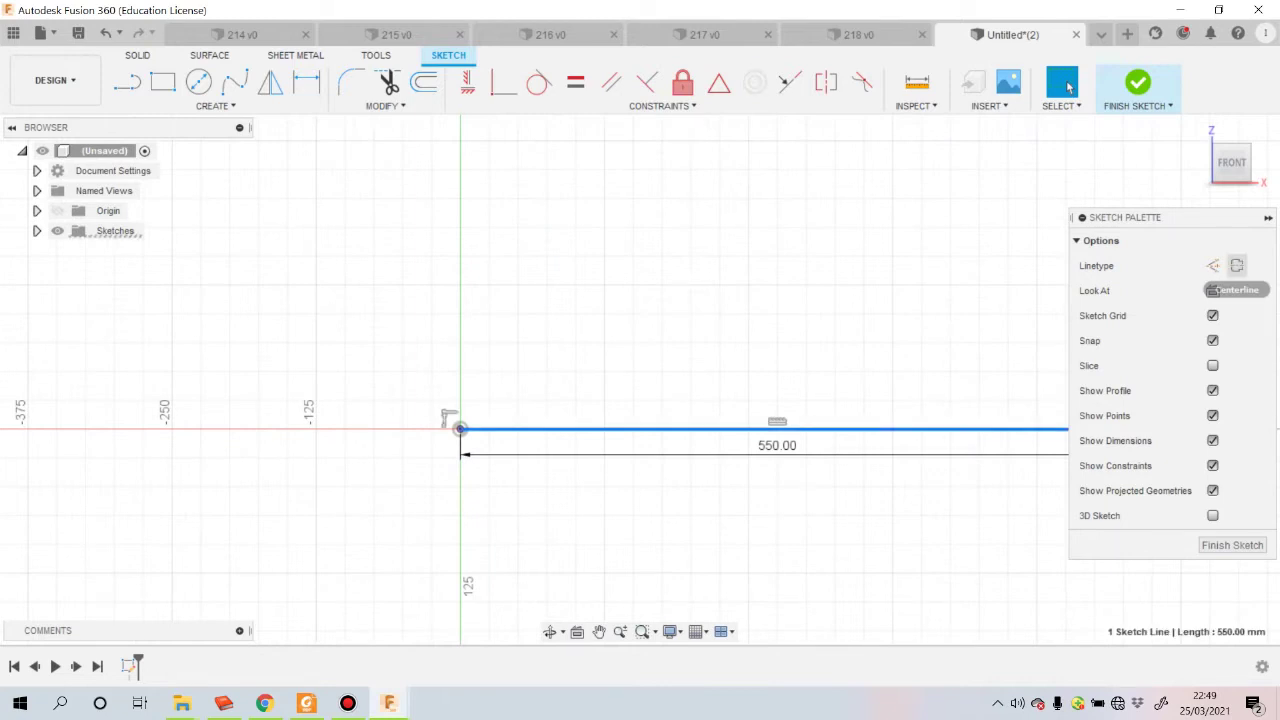
key("x")
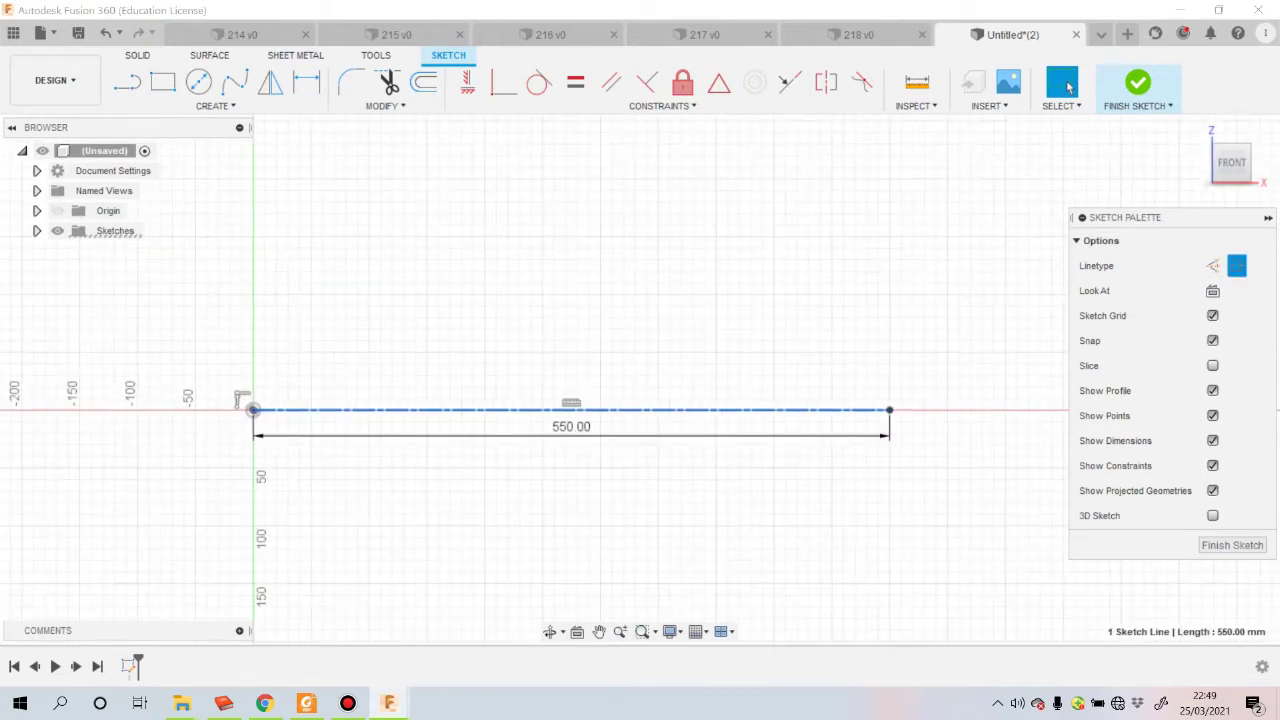
Step: Draw a parallel top line above the centreline and a vertical line down to its far end
key("l")
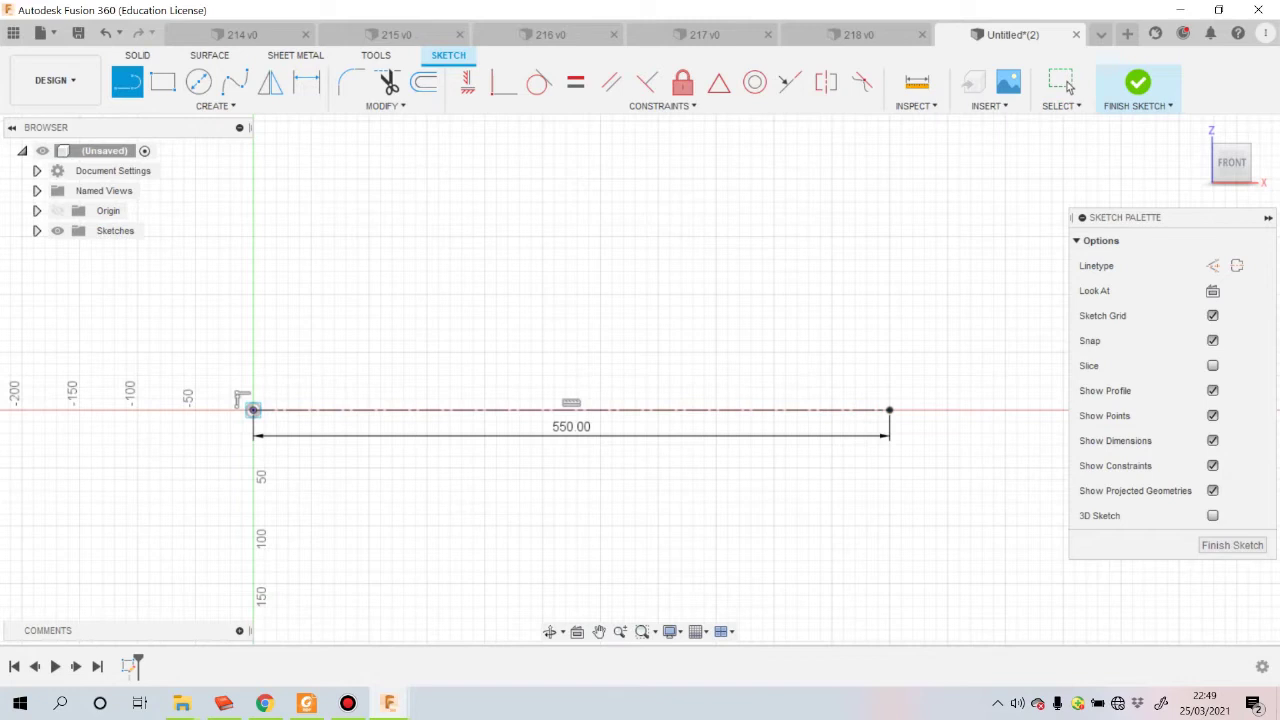
left_click(253, 364)
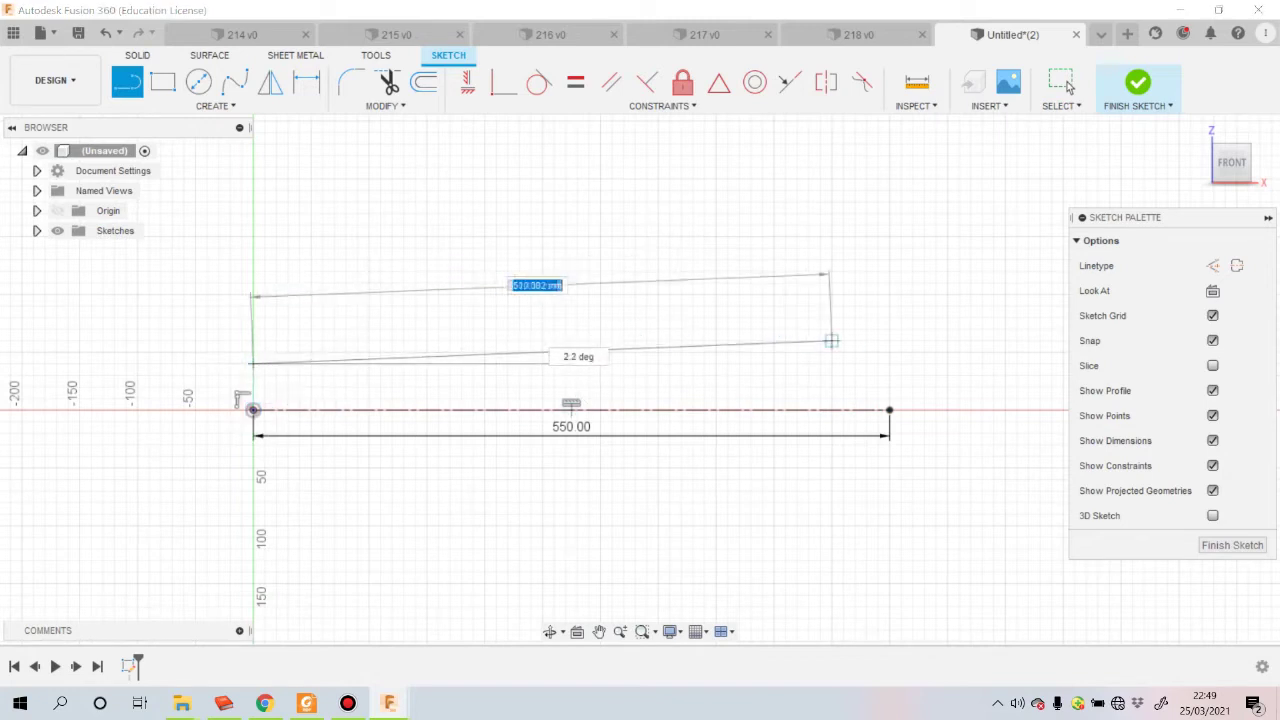
left_click(889, 364)
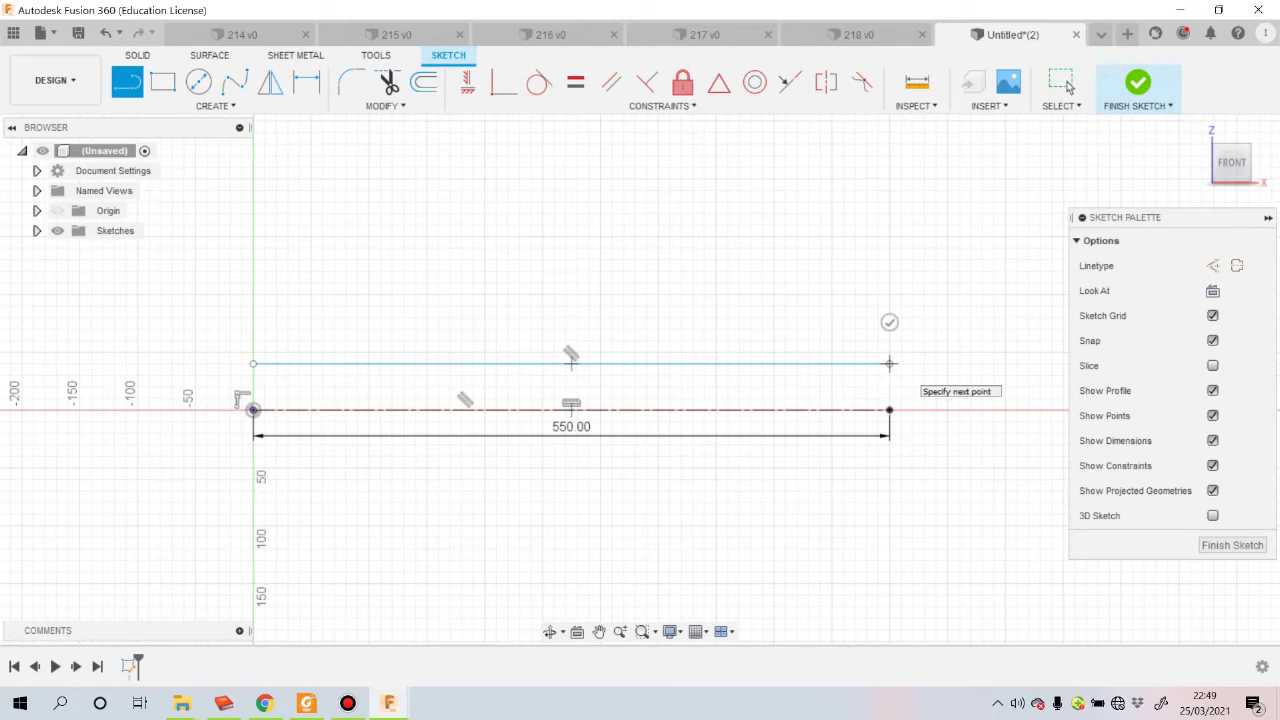
left_click(889, 409)
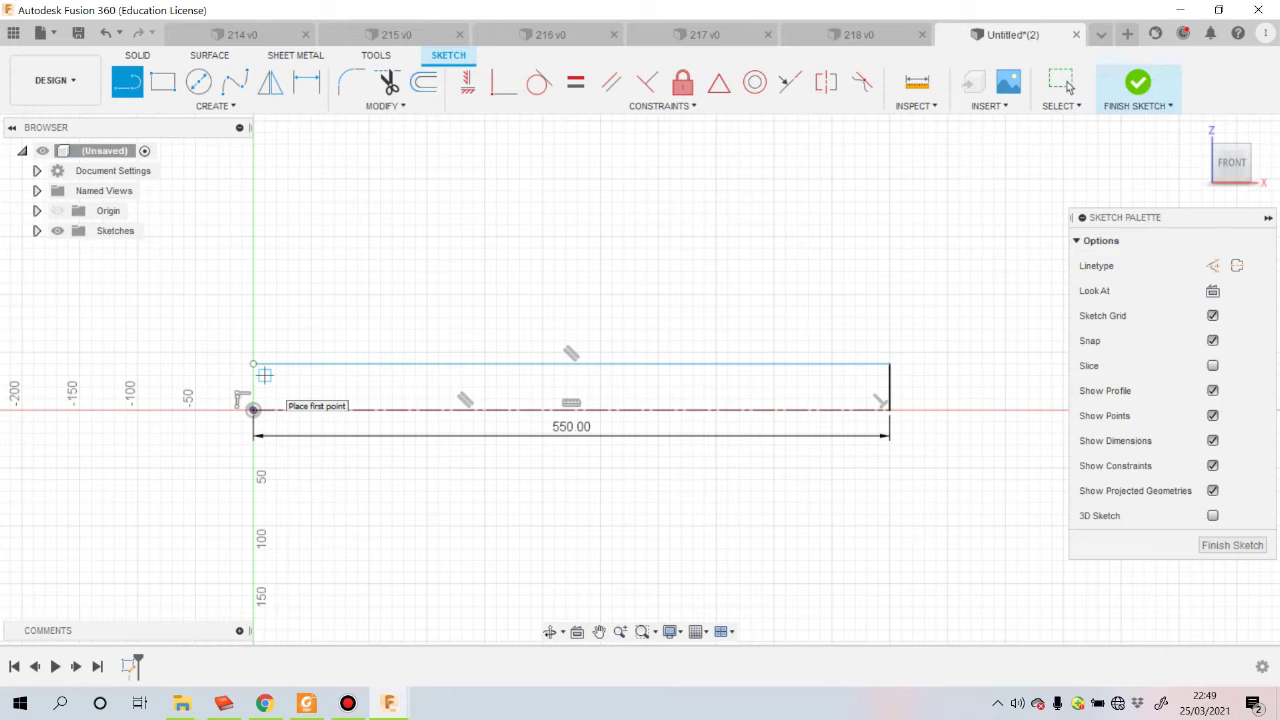
key("Escape")
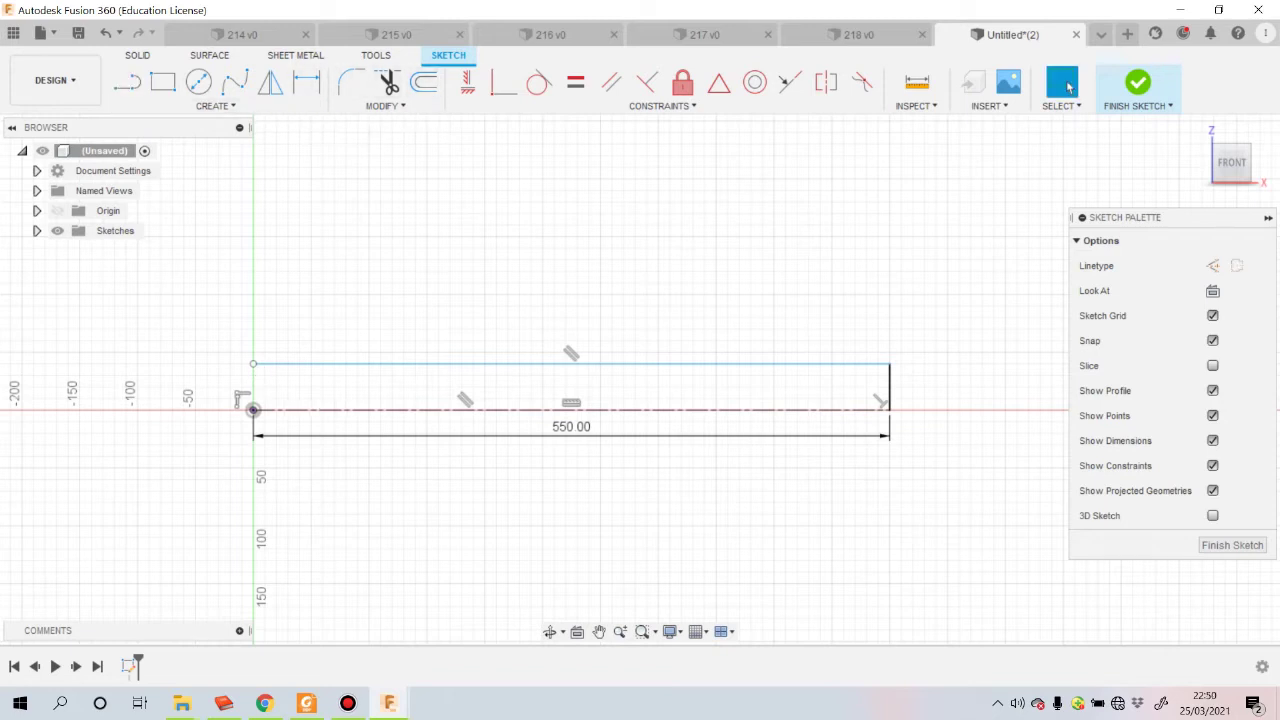
Step: Offset only the top line by -2 mm to form the tube's inner wall line
left_click(424, 82)
left_click(240, 398)
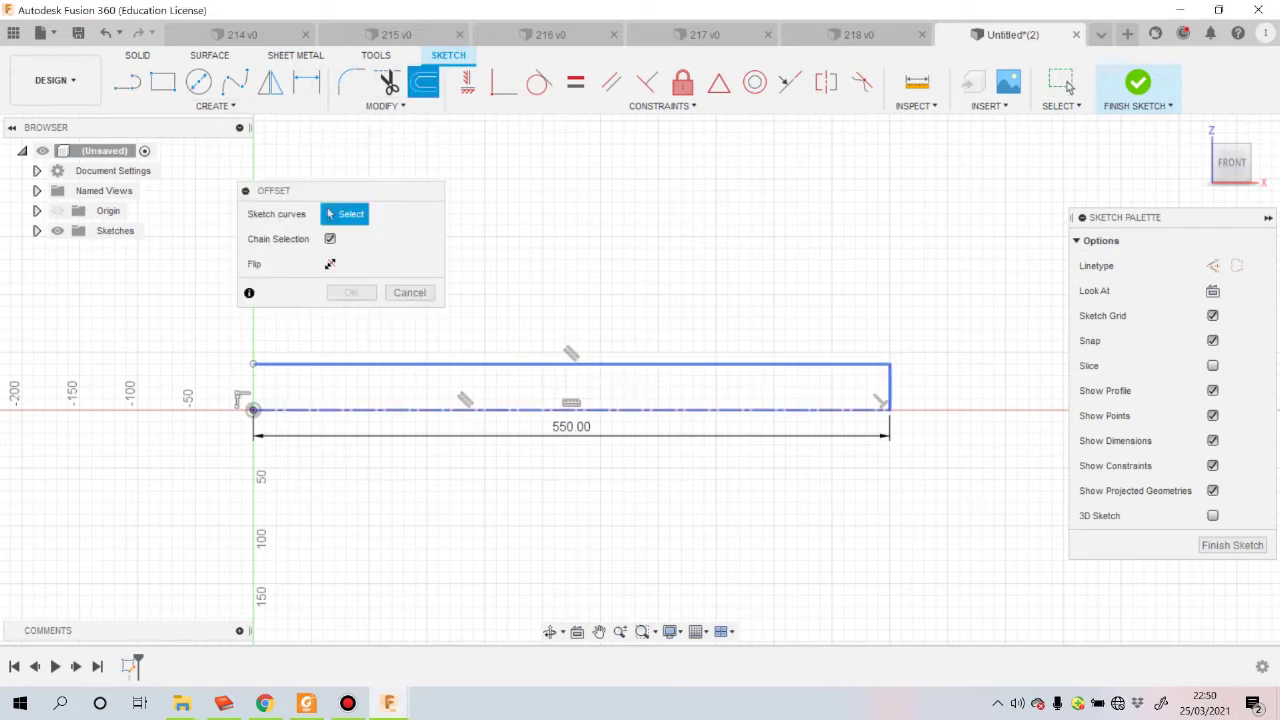
left_click(1068, 86)
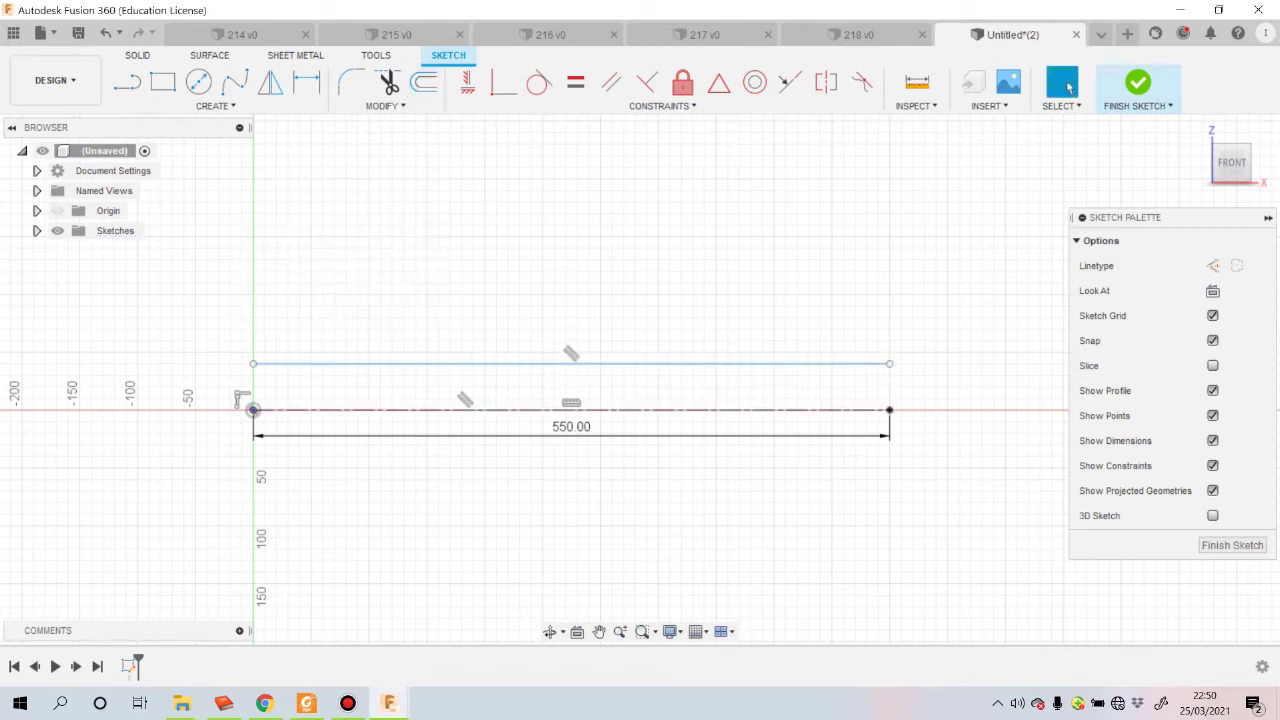
key("o")
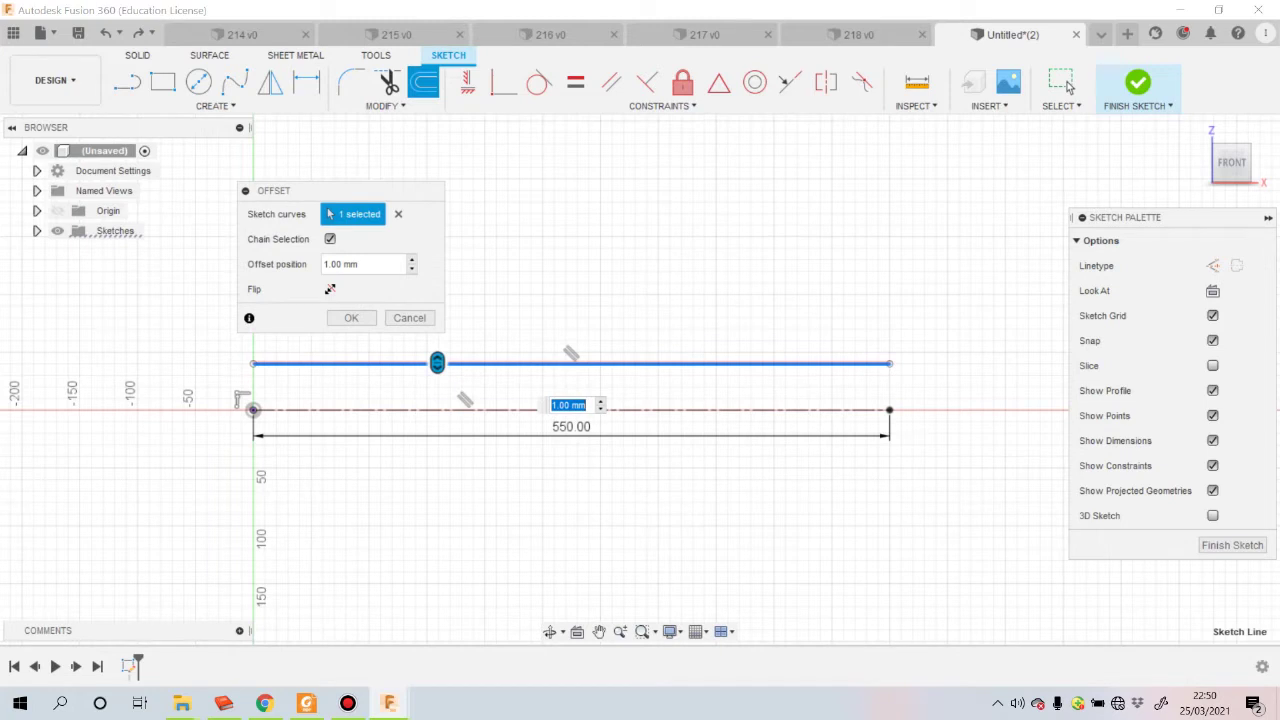
type("-2")
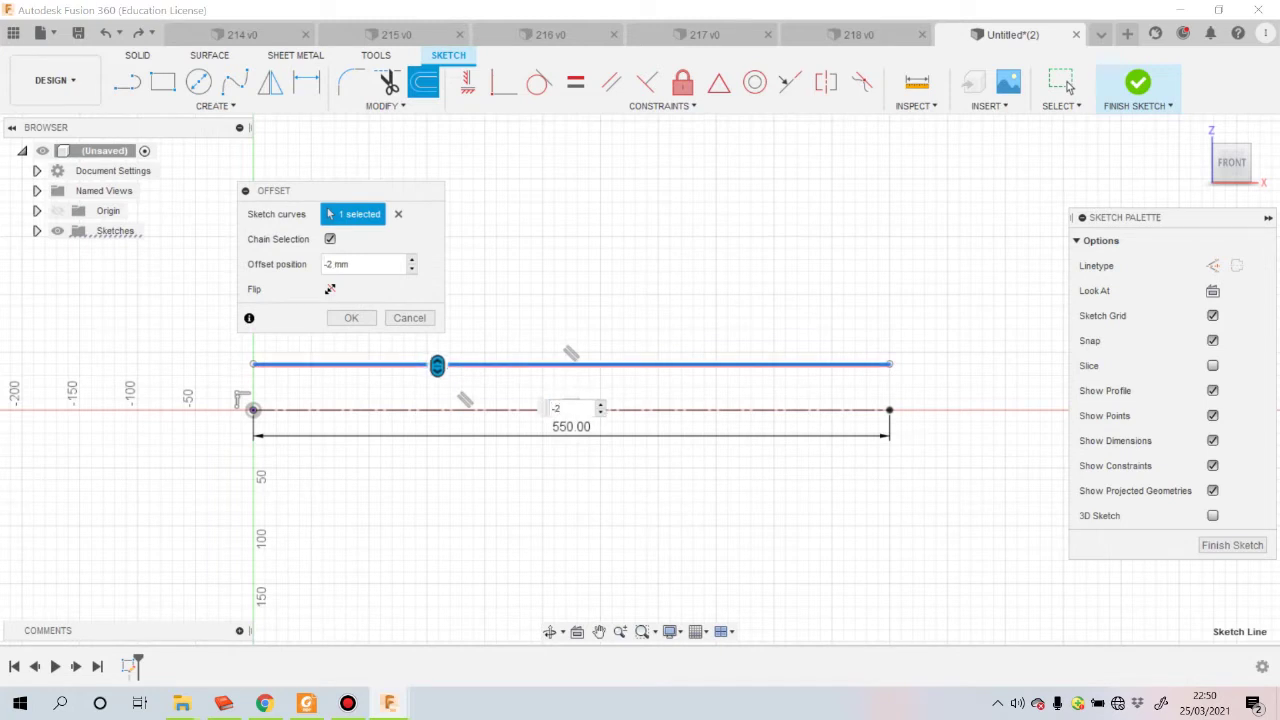
scroll(471, 382, "up", 2)
key("Return")
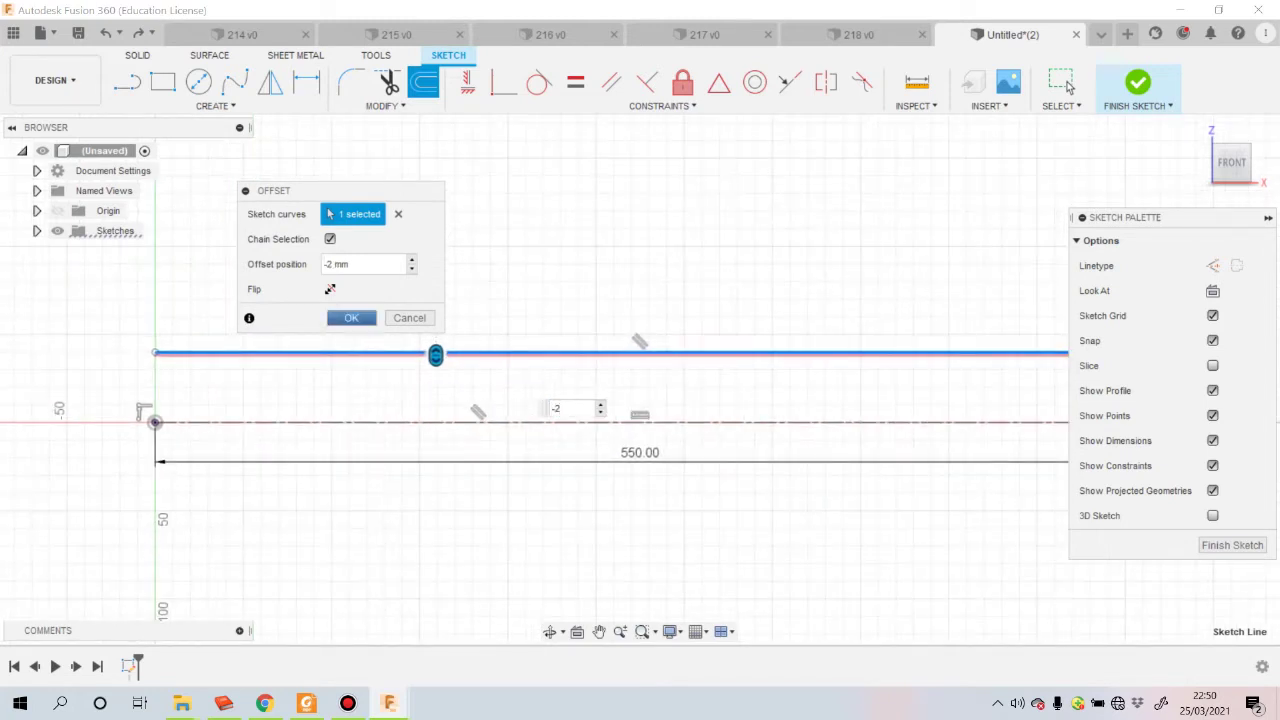
Step: Zoom and pan to bring the right end of the lines into view
scroll(355, 297, "down", 2)
scroll(773, 315, "up", 1)
scroll(773, 315, "up", 1)
scroll(773, 315, "up", 1)
scroll(775, 300, "up", 1)
scroll(775, 300, "down", 1)
scroll(208, 300, "down", 1)
scroll(215, 318, "up", 2)
mouse_move(240, 266)
middle_mouse_down()
mouse_move(534, 291)
mouse_move(443, 266)
middle_mouse_up()
scroll(535, 330, "down", 1)
scroll(443, 266, "down", 1)
scroll(300, 258, "up", 1)
middle_click_drag(237, 257, 125, 254)
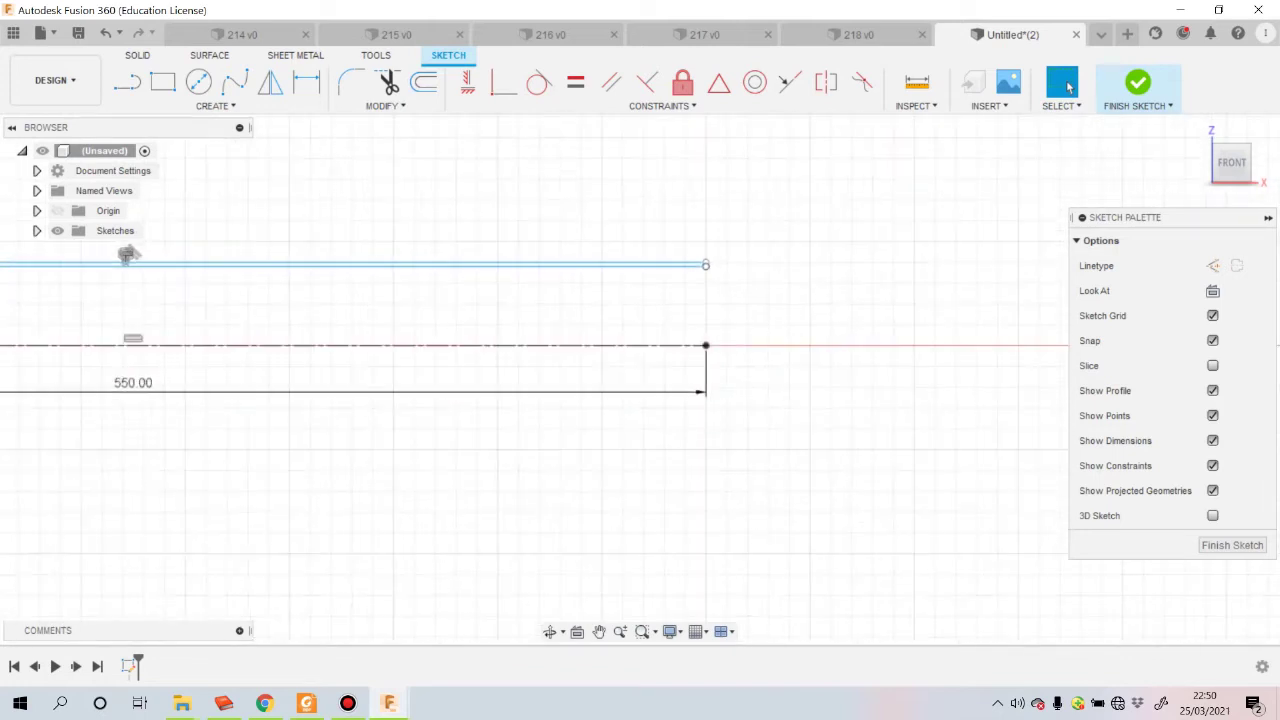
Step: Dimension the top line about the centreline as a 21.70 mm diameter
key("d")
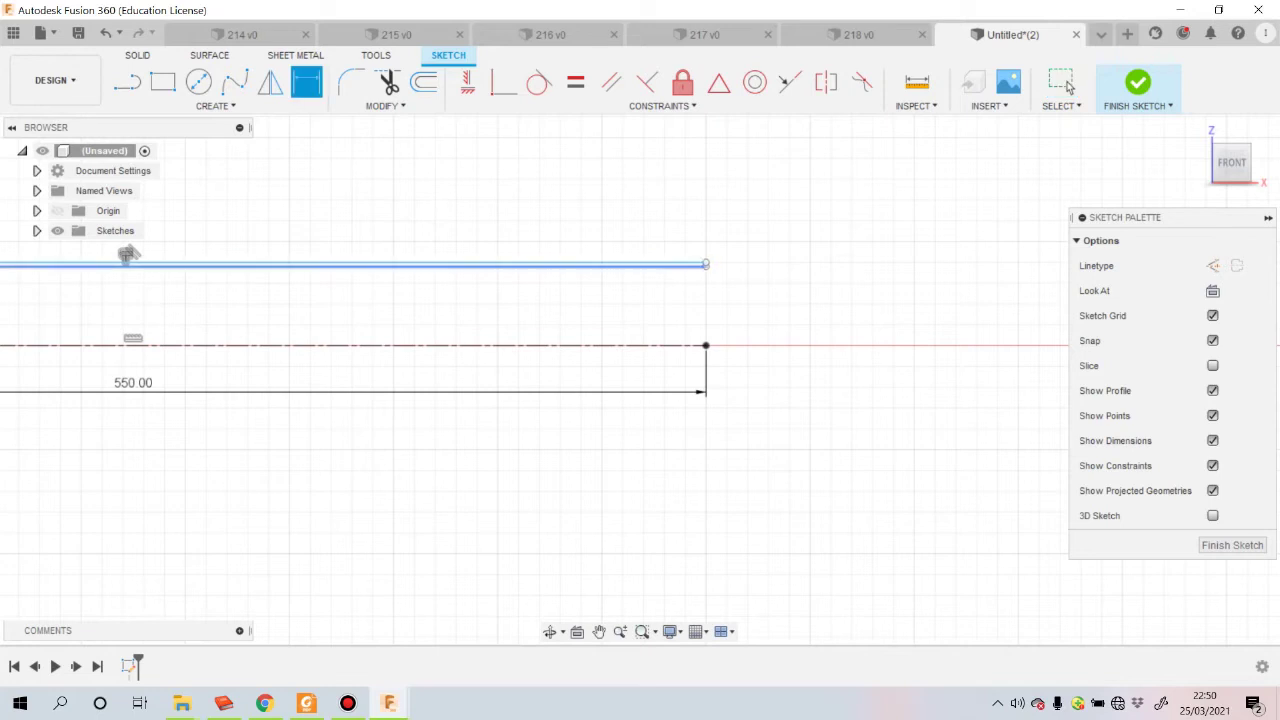
left_click(650, 264)
left_click(650, 345)
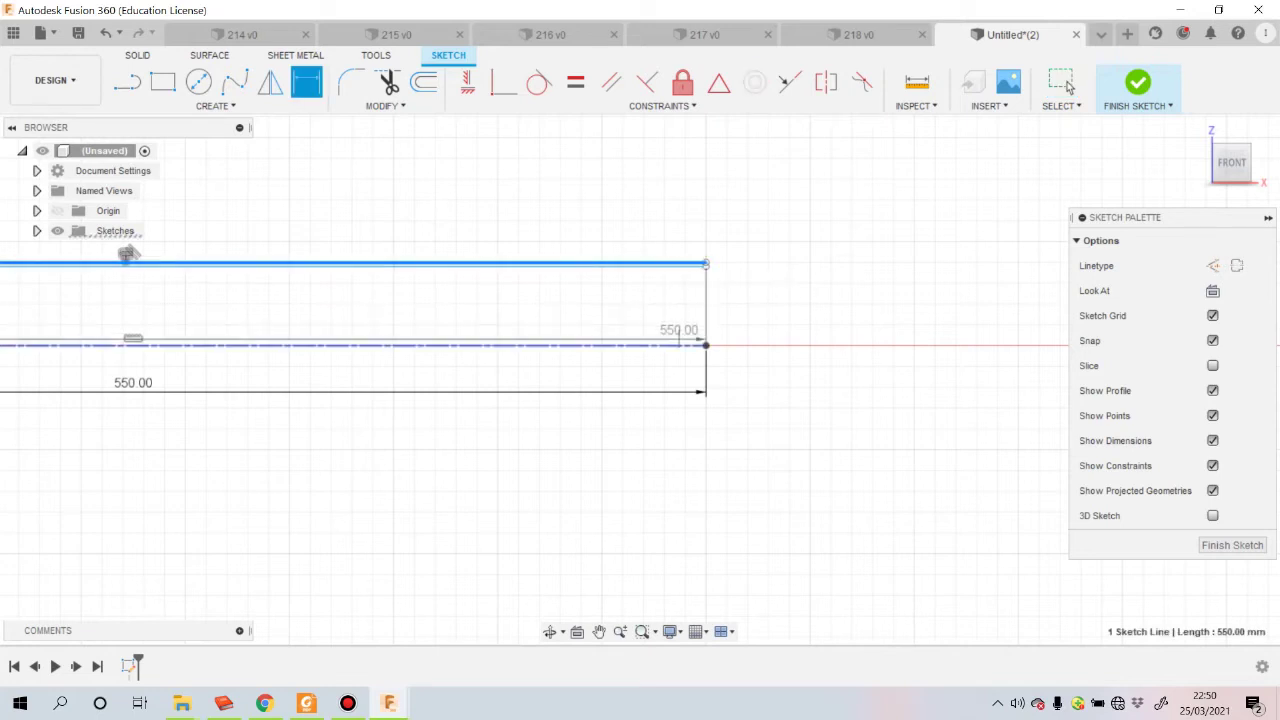
left_click(820, 331)
type("21.7")
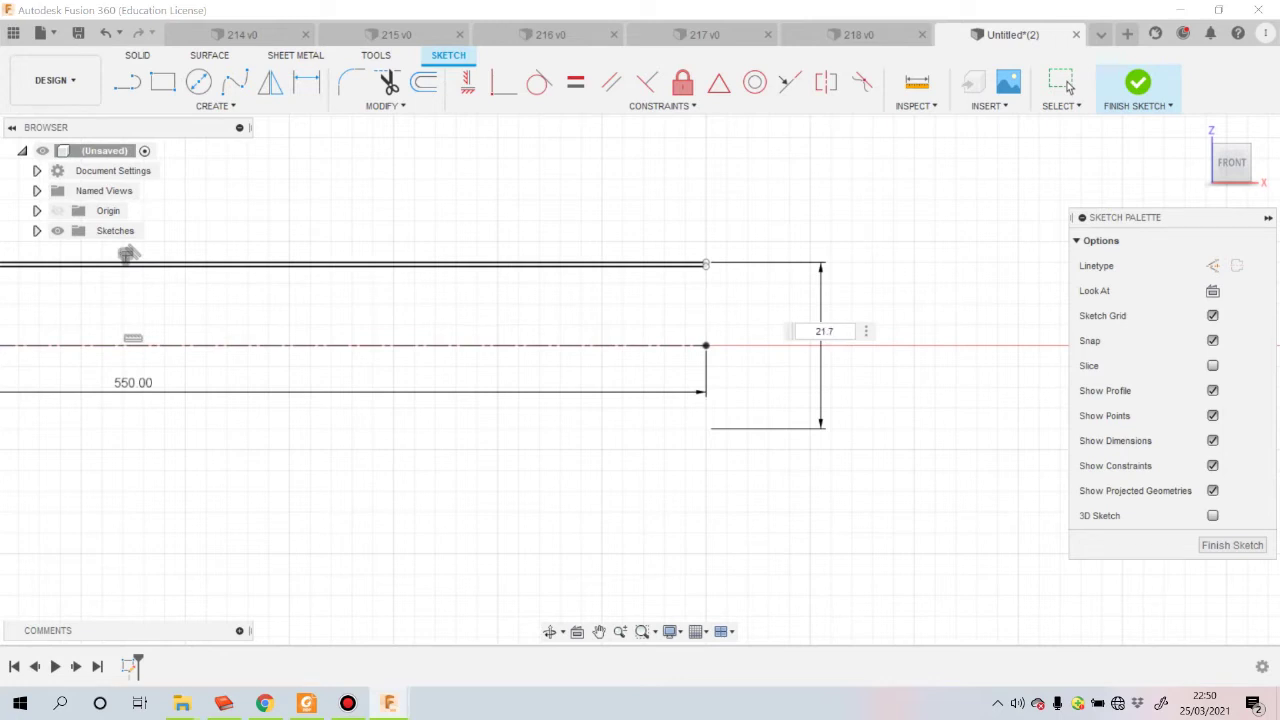
key("Return")
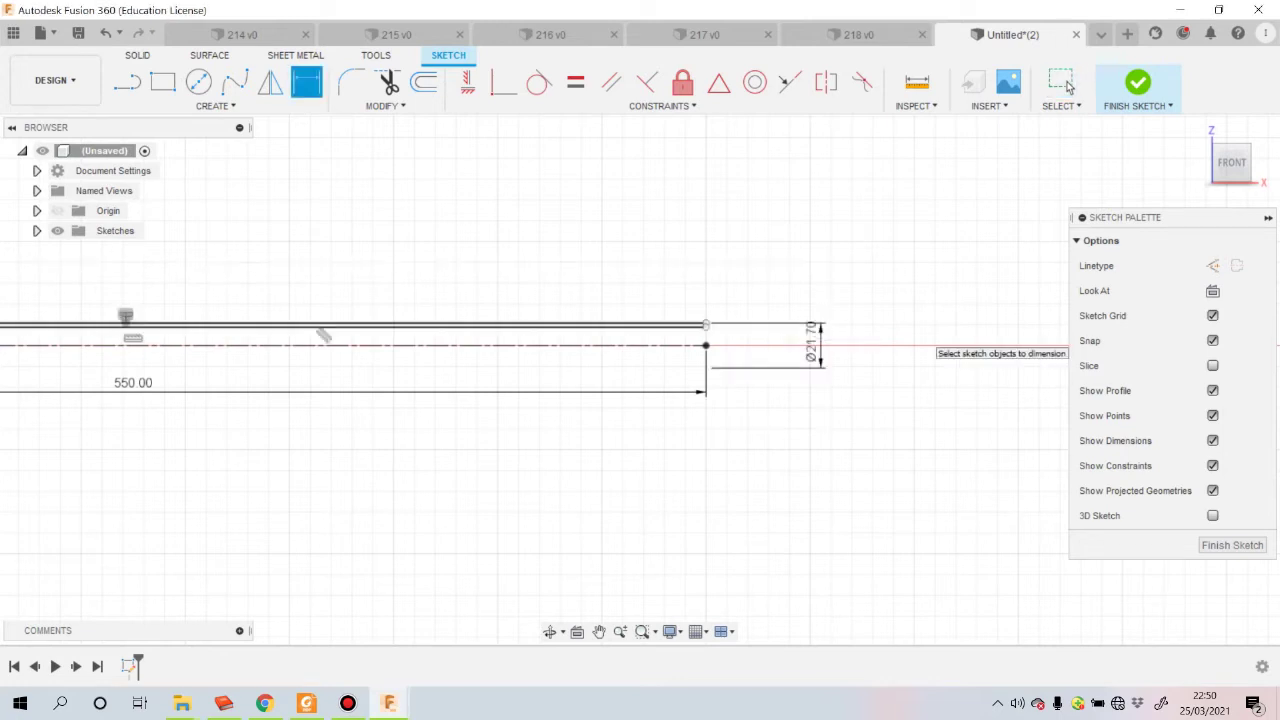
scroll(589, 385, "up", 3)
left_click(1068, 87)
Step: Add lines at the tube's right and left ends and finish the profile sketch
key("l")
scroll(780, 340, "up", 2)
scroll(795, 260, "up", 1)
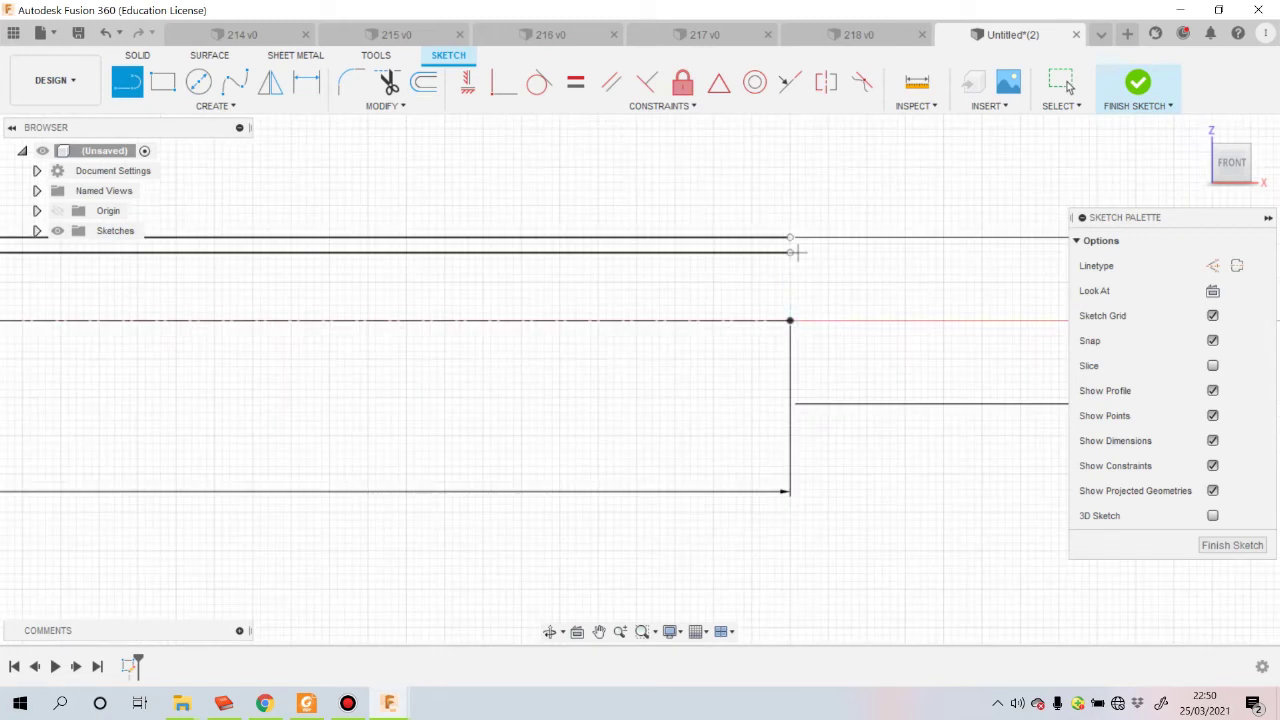
left_click(790, 237)
scroll(792, 260, "down", 3)
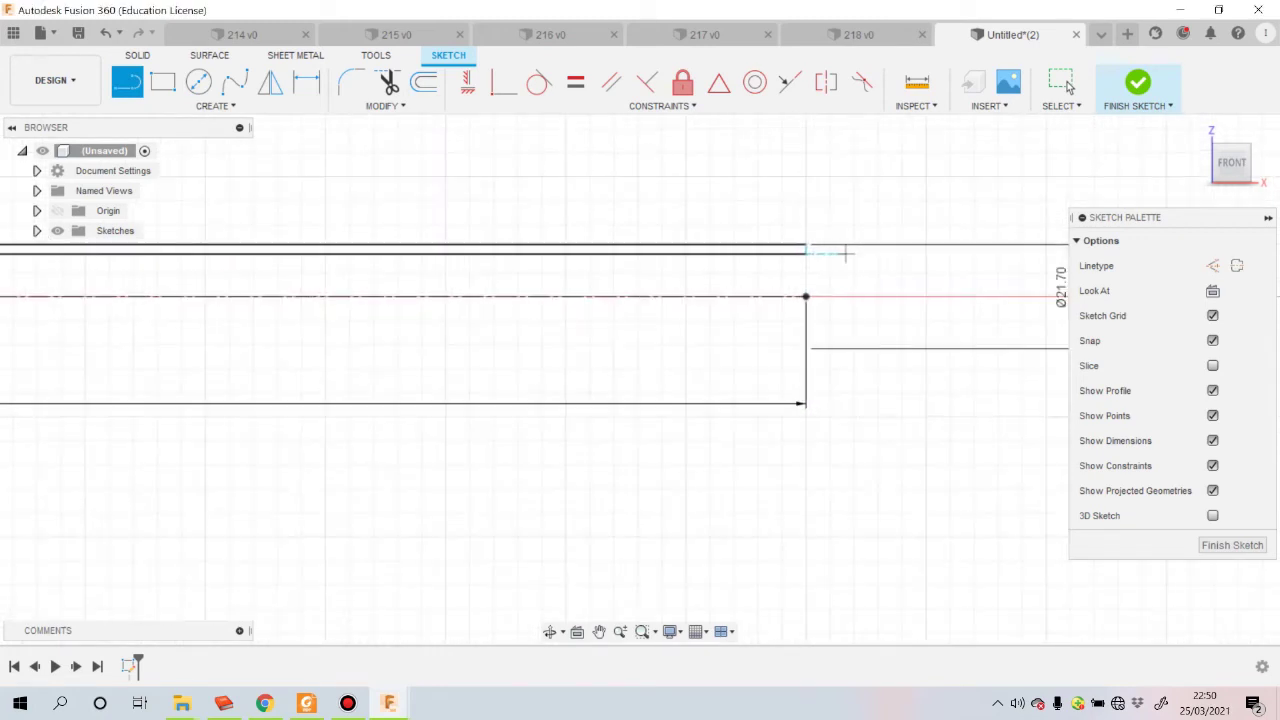
scroll(930, 290, "down", 3)
scroll(240, 300, "up", 1)
scroll(265, 365, "up", 4)
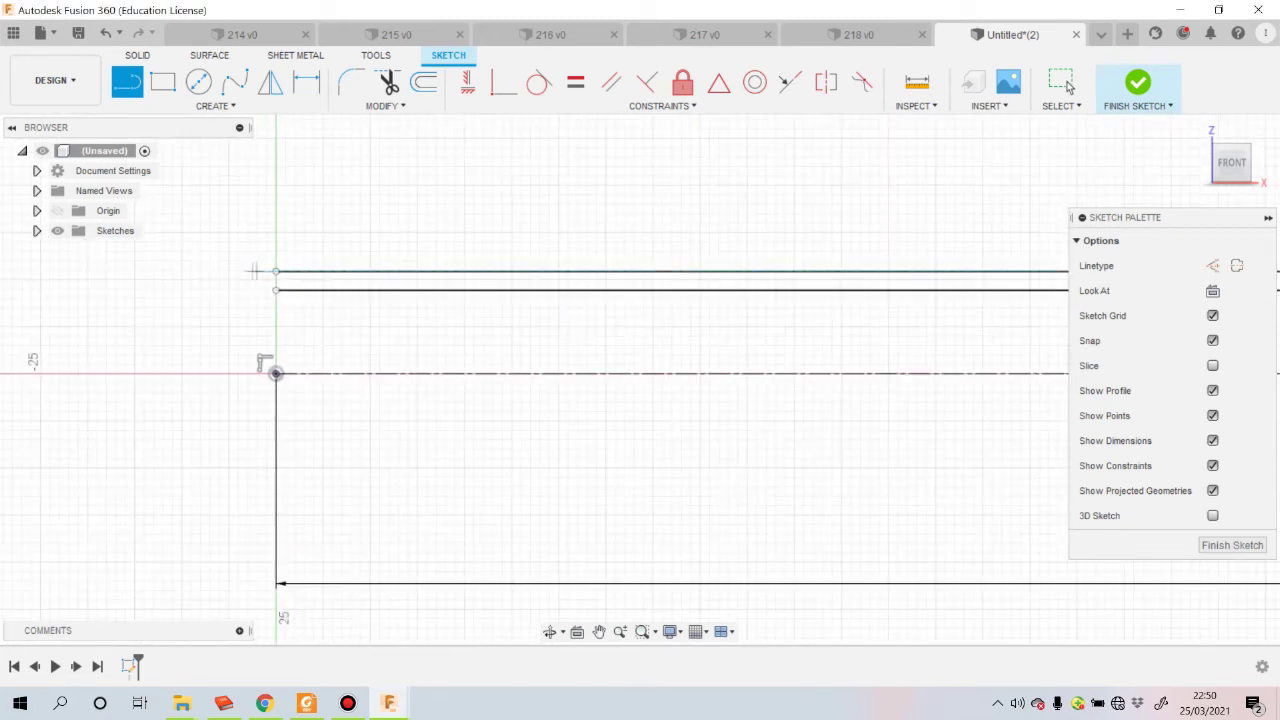
left_click(266, 366)
scroll(250, 280, "down", 2)
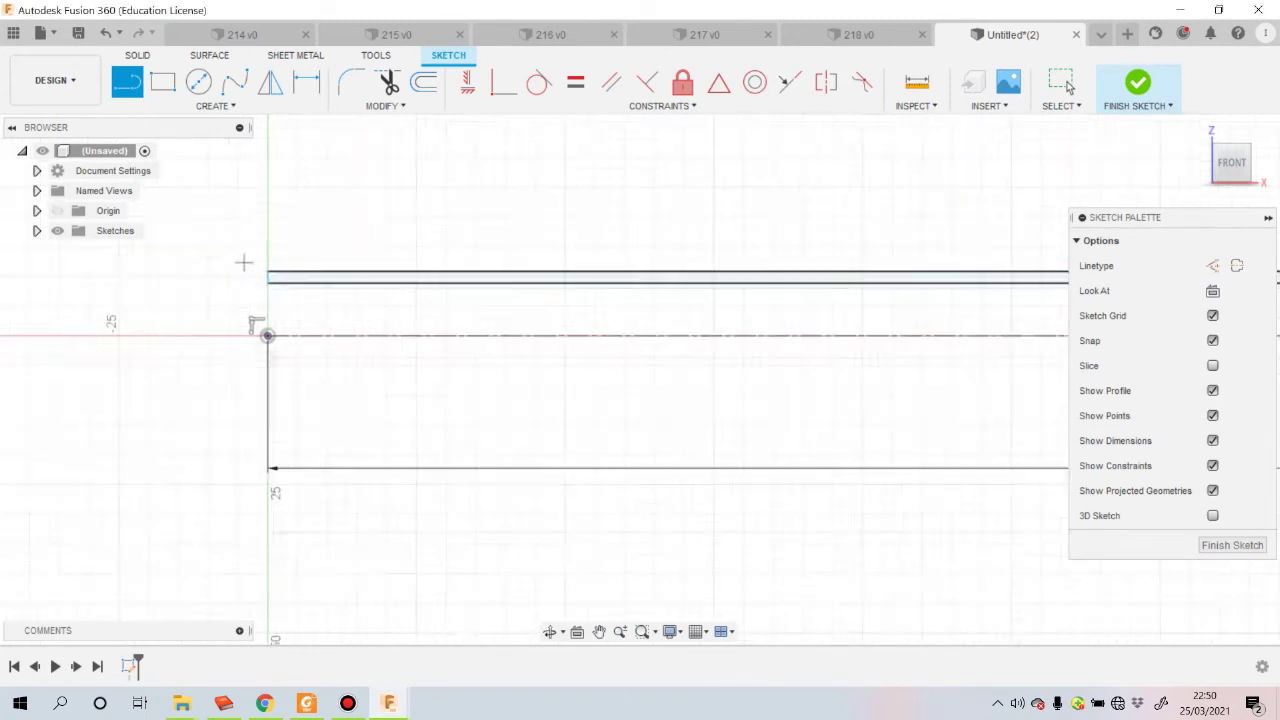
scroll(257, 302, "down", 2)
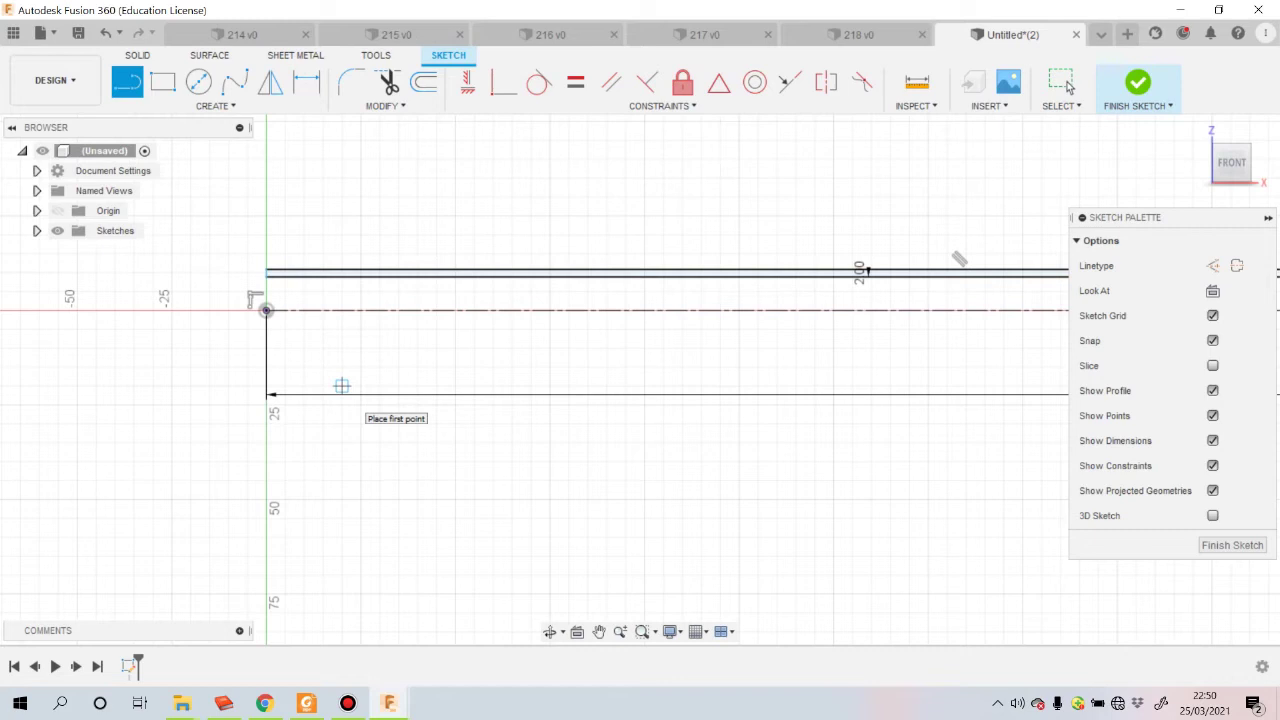
left_click(138, 55)
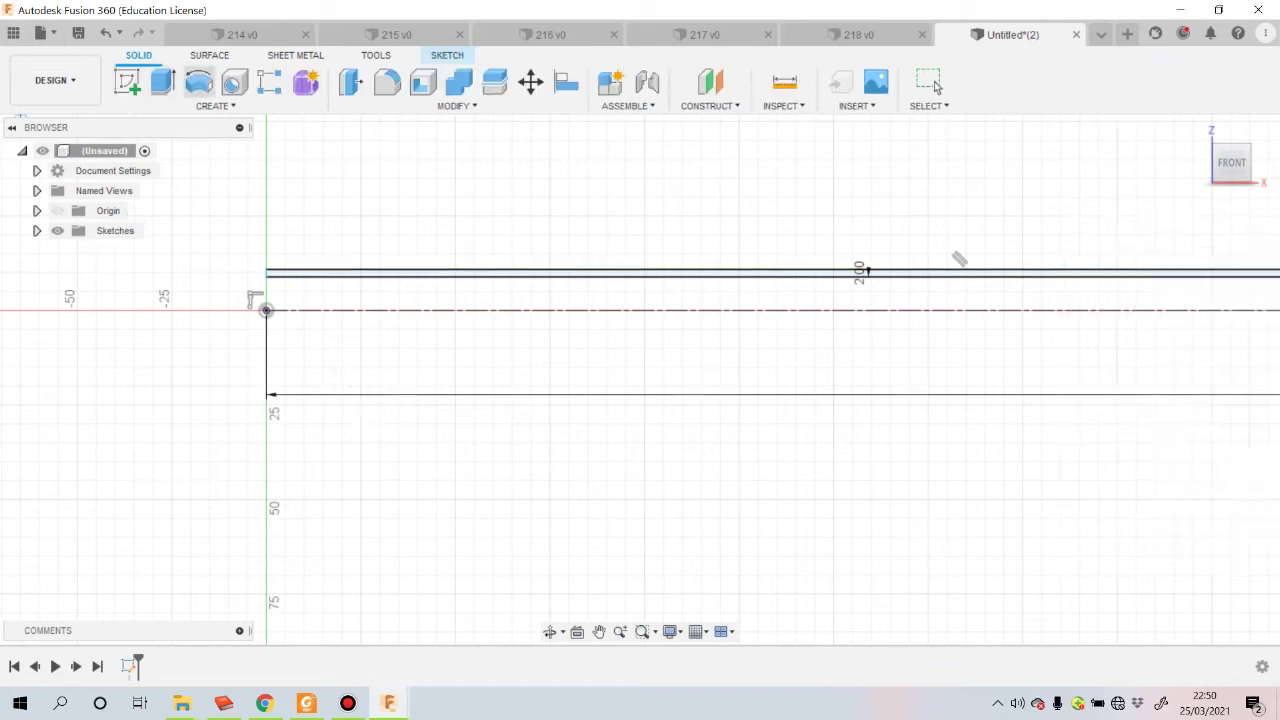
Step: Revolve the profile into a solid tube body, then select the XZ origin plane
key("r")
key("Return")
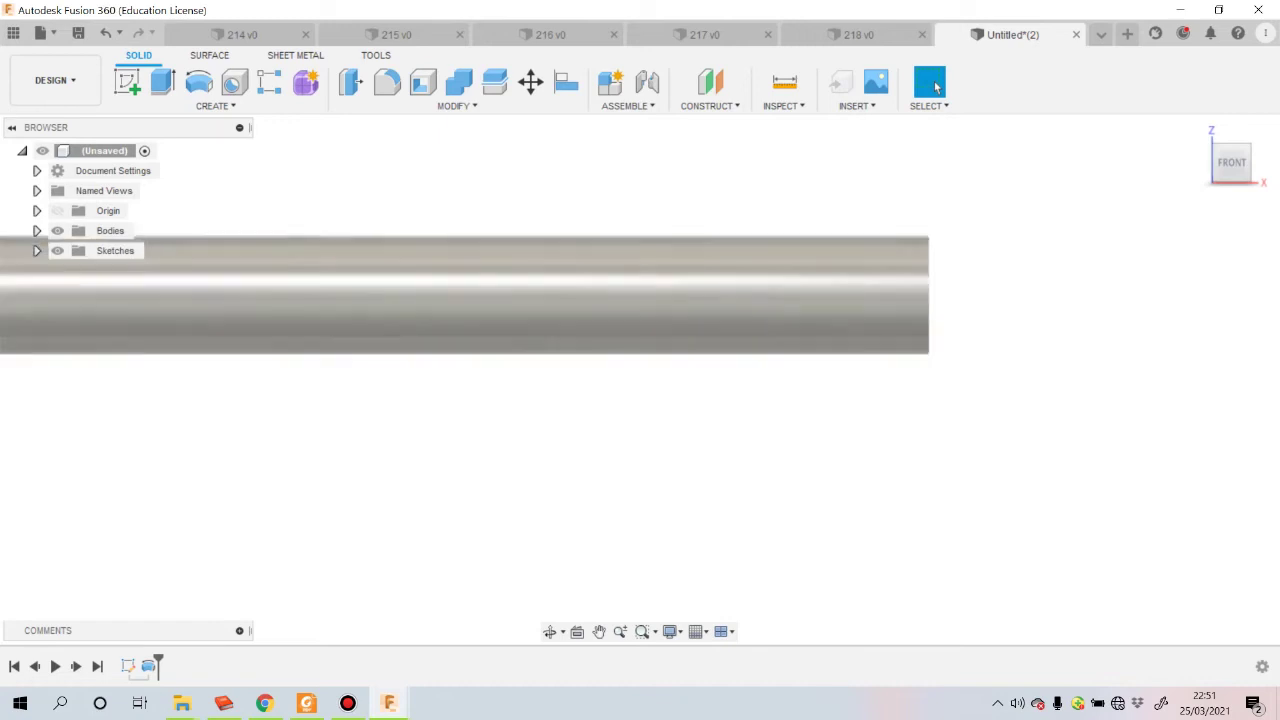
left_click(215, 105)
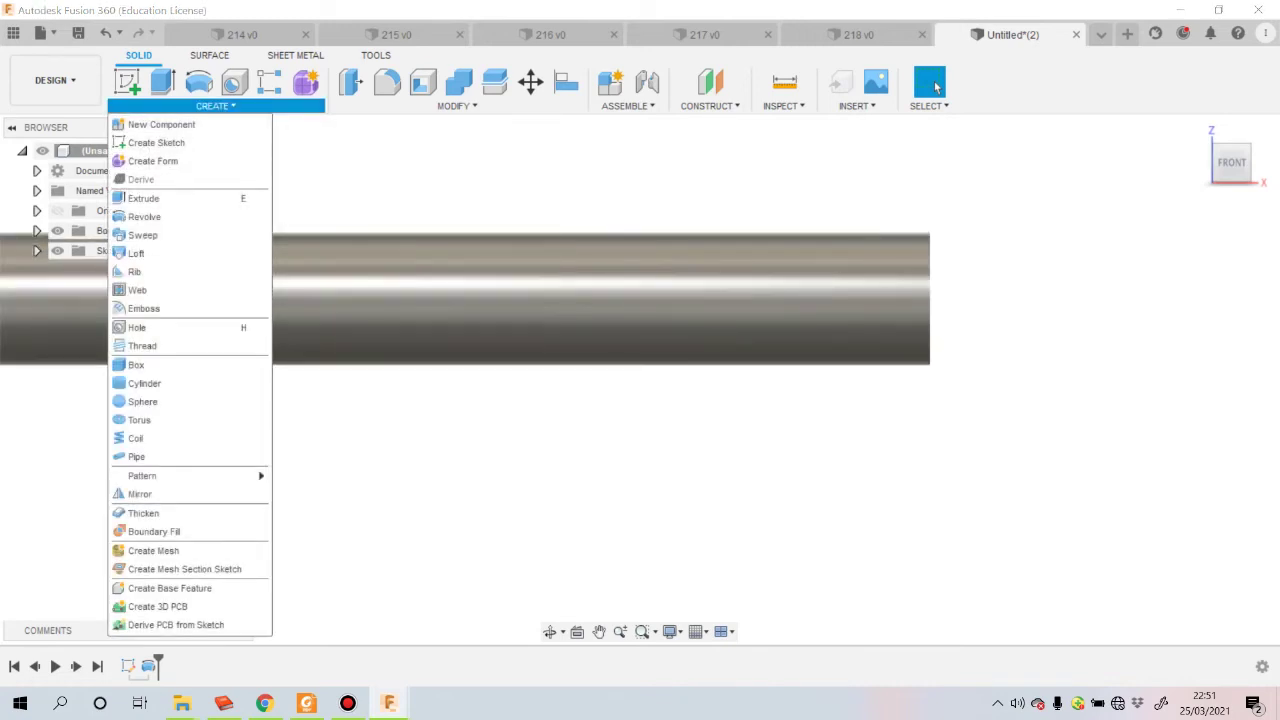
left_click(36, 210)
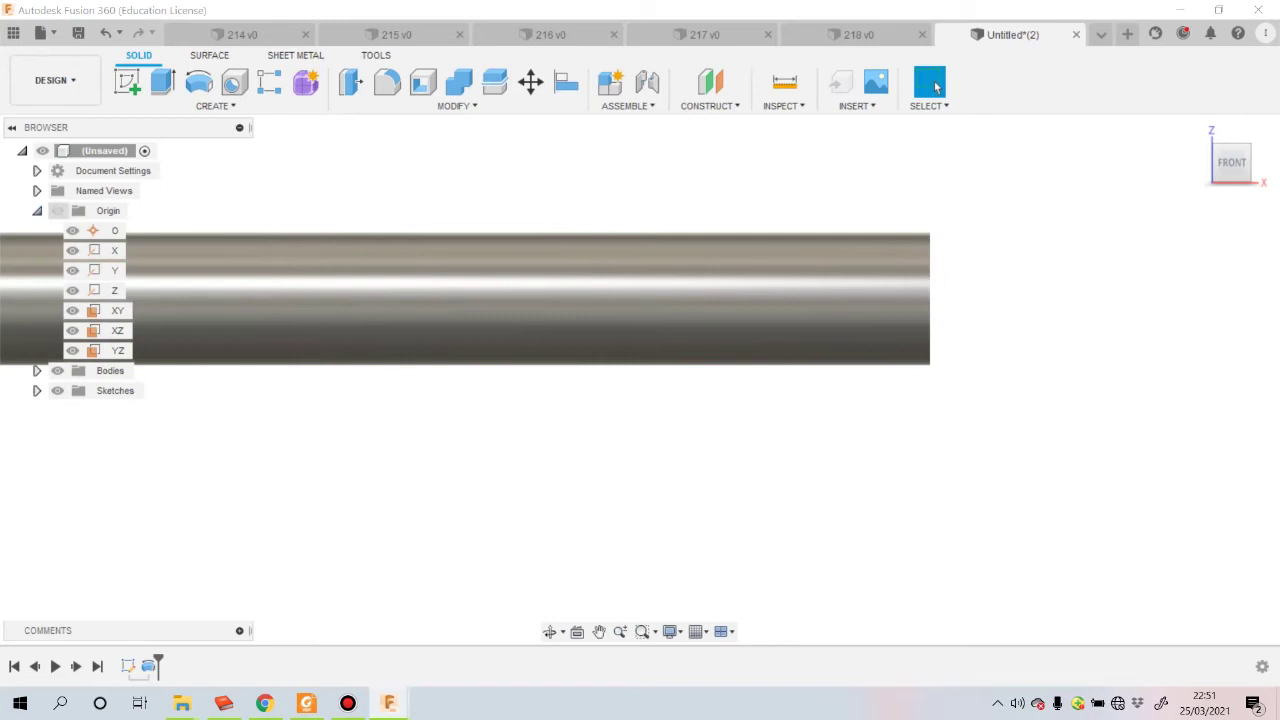
left_click(108, 210)
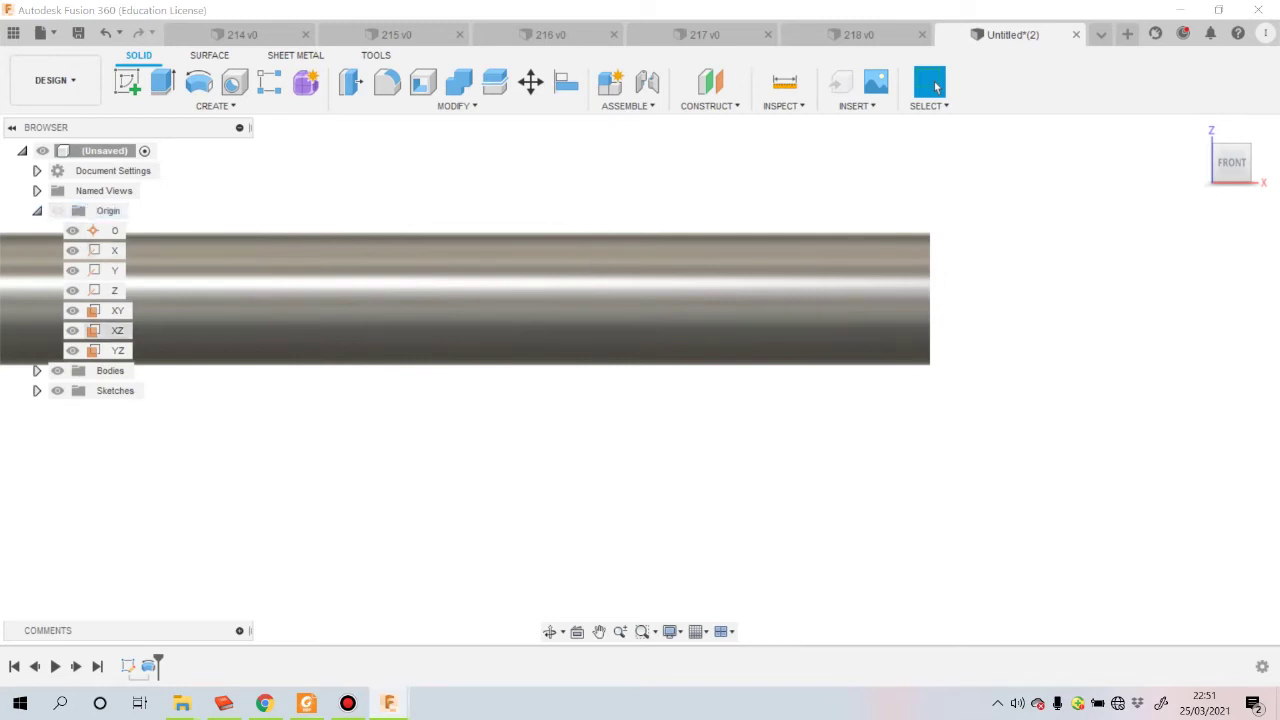
left_click(117, 330)
Step: Sketch on the XZ plane with the tube sliced, placing a 3 mm circle on the axis near its end
left_click(127, 81)
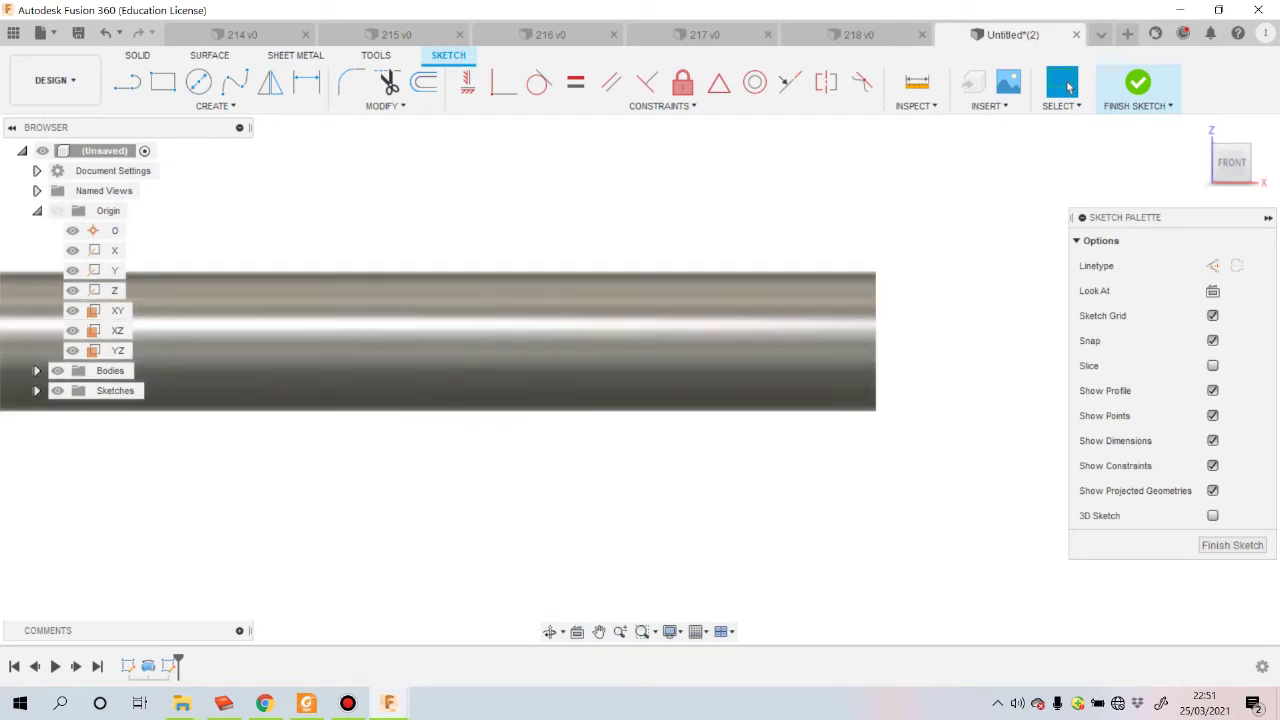
key("F6")
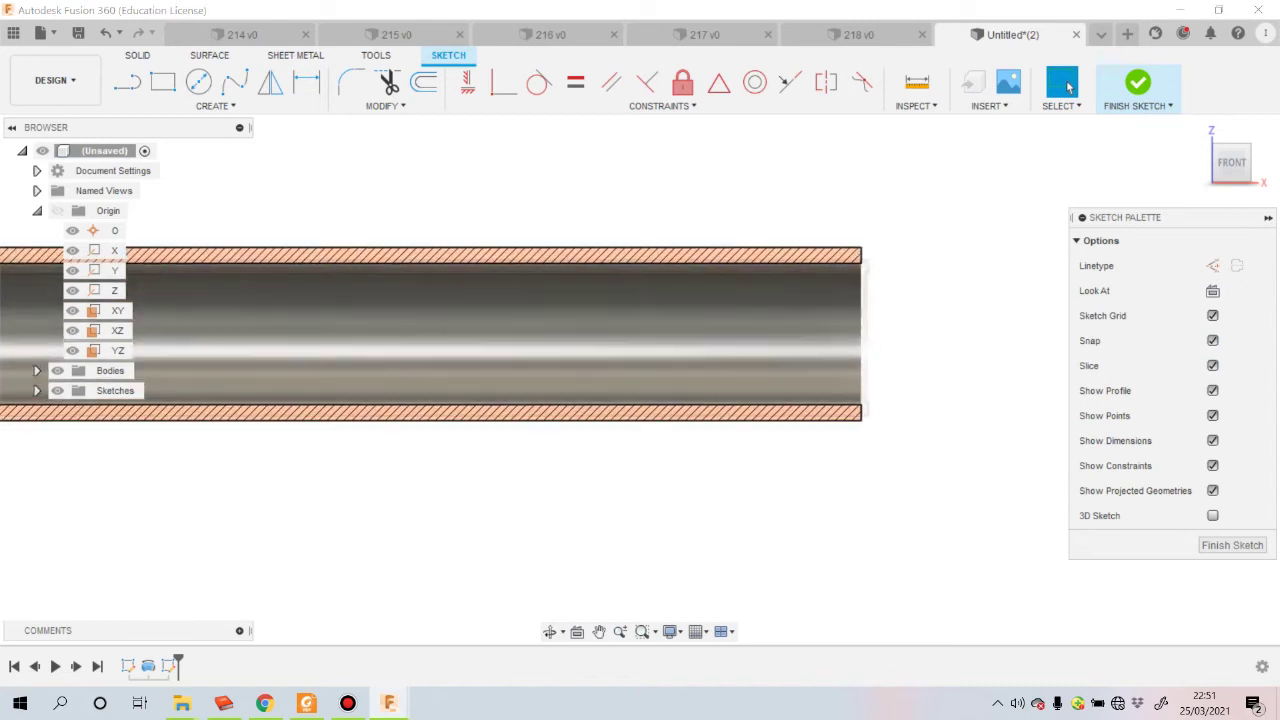
key("l")
key("c")
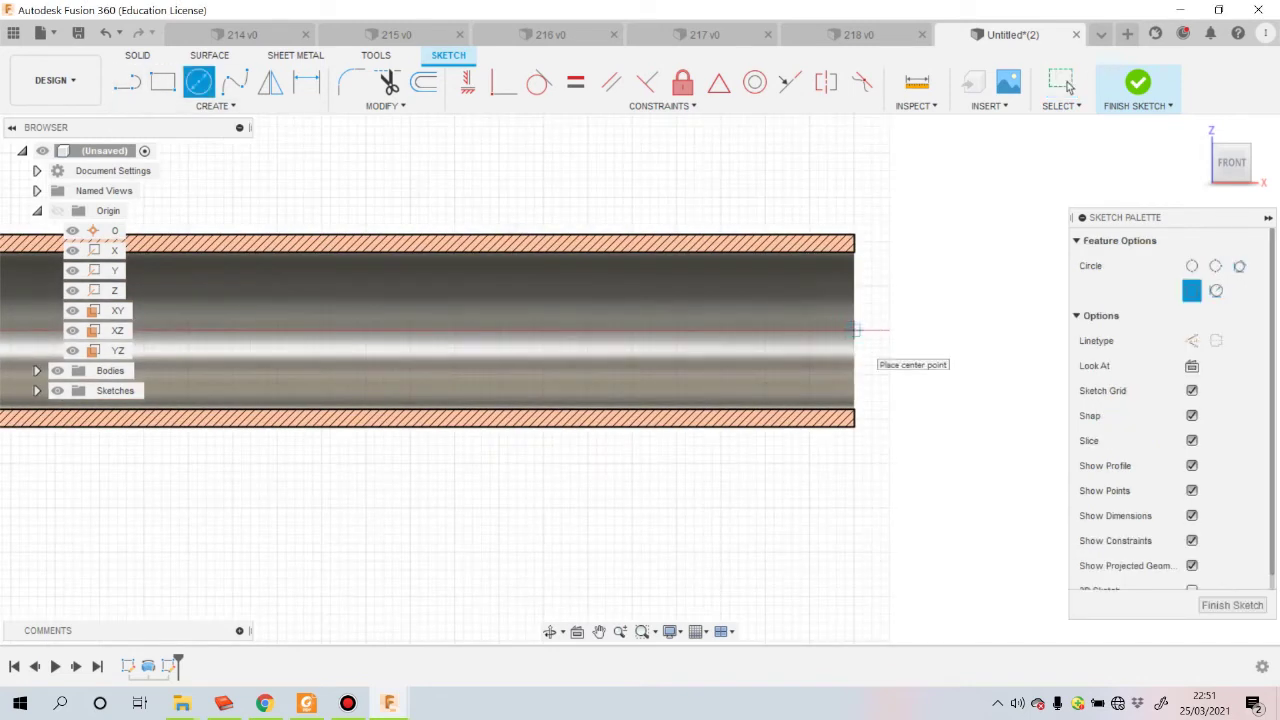
scroll(783, 330, "down", 10)
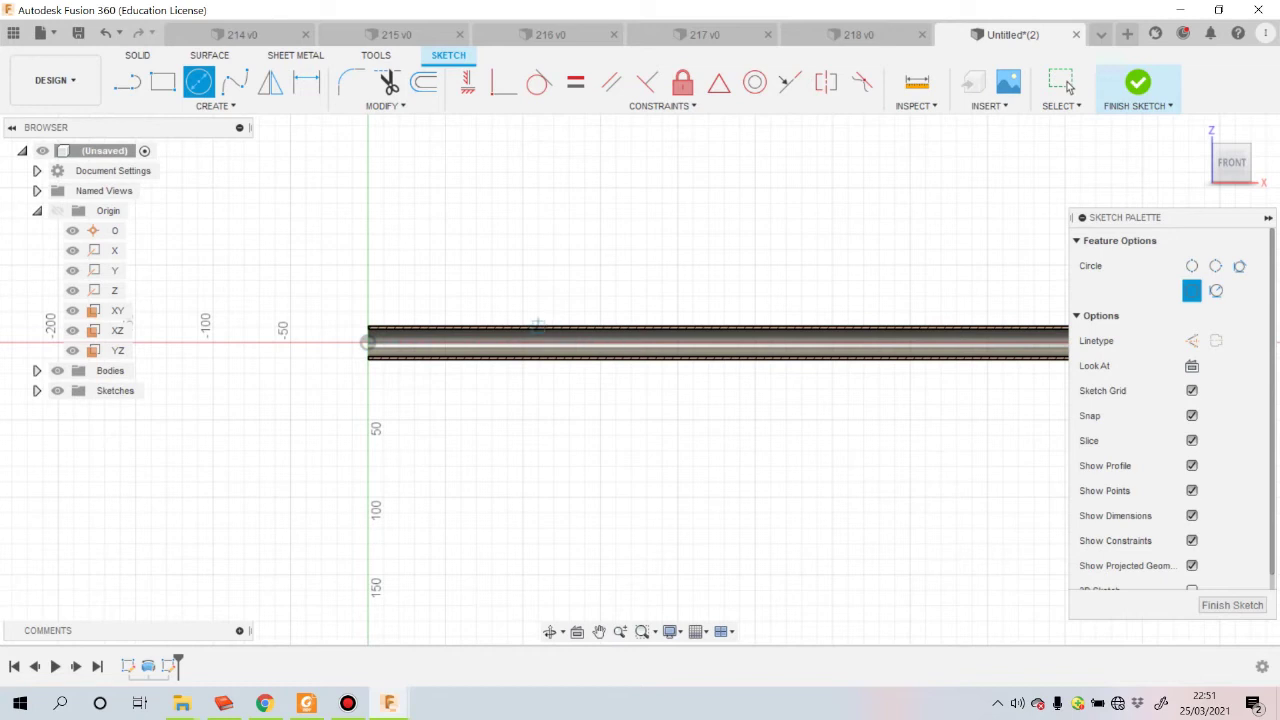
scroll(400, 312, "up", 5)
scroll(220, 300, "down", 5)
scroll(210, 300, "down", 3)
scroll(650, 320, "up", 4)
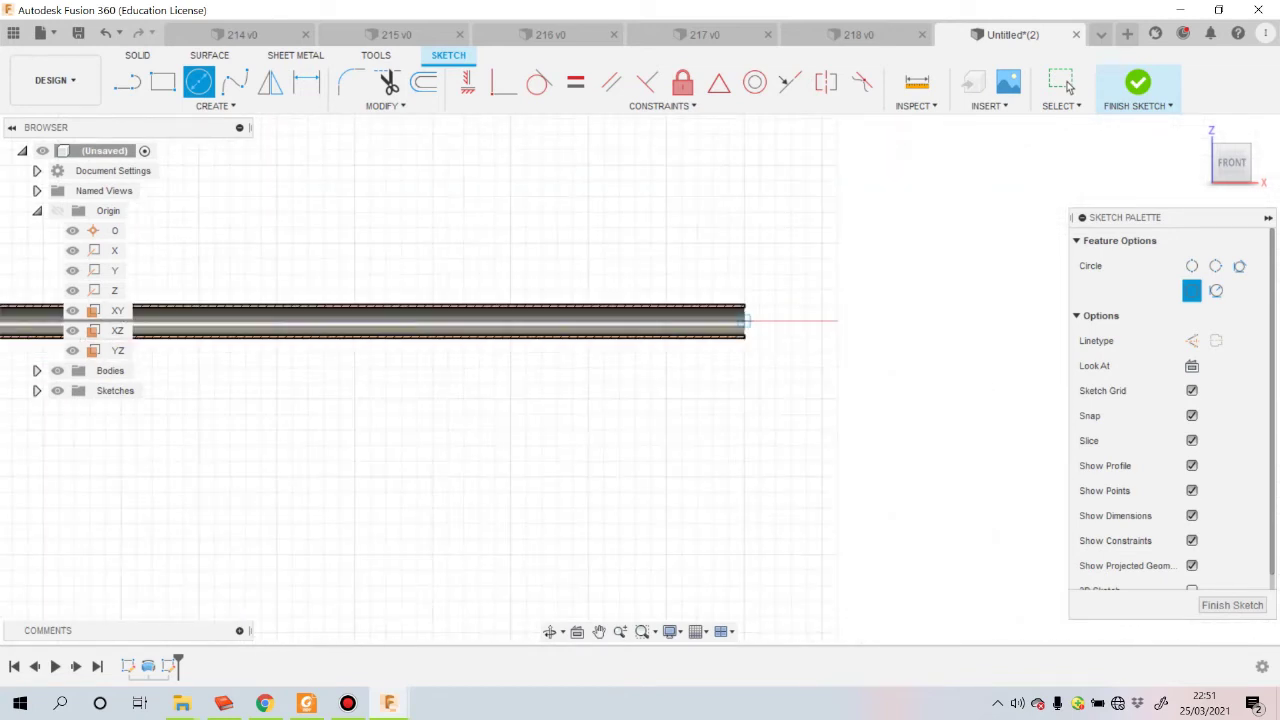
scroll(744, 320, "up", 3)
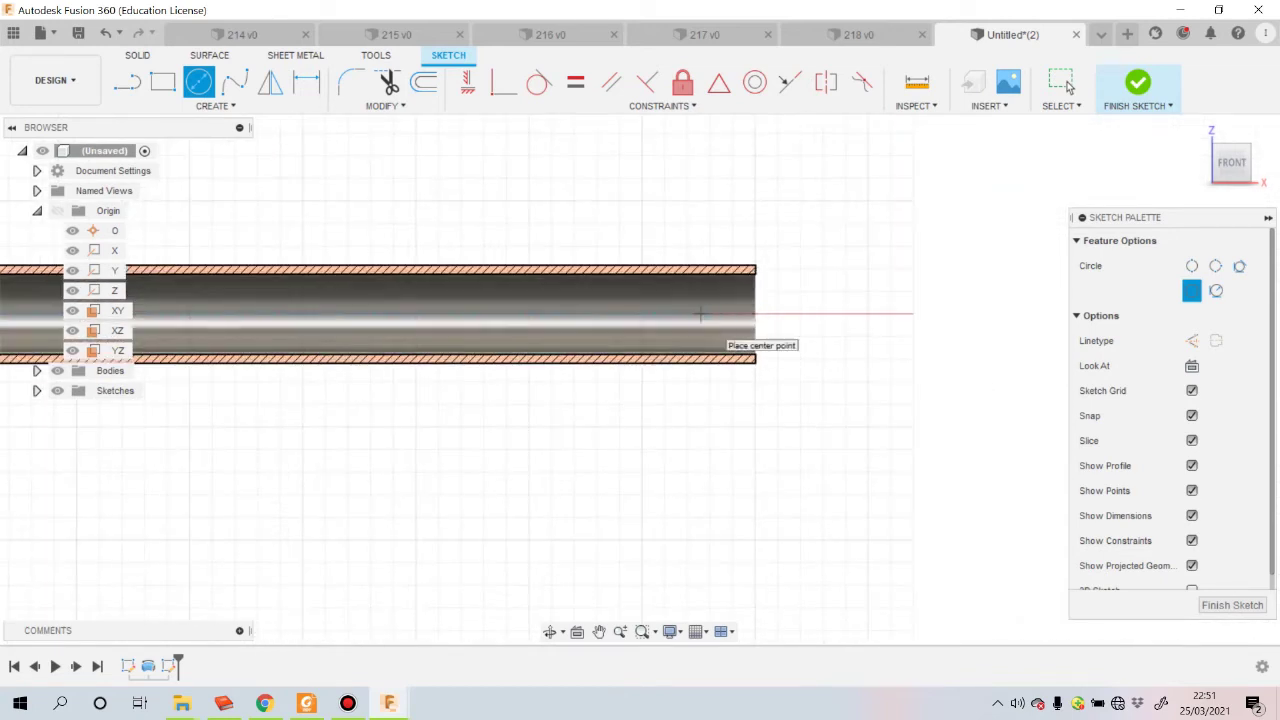
left_click(710, 315)
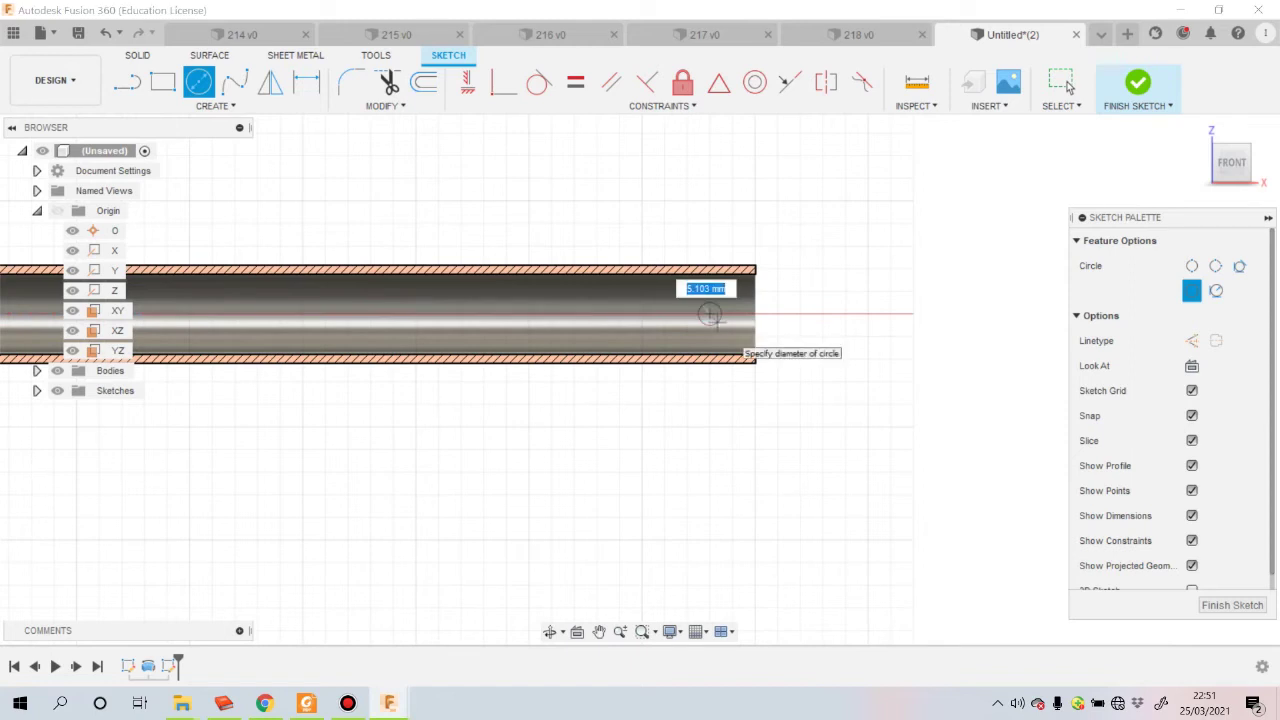
type("3")
key("Escape")
scroll(685, 310, "up", 3)
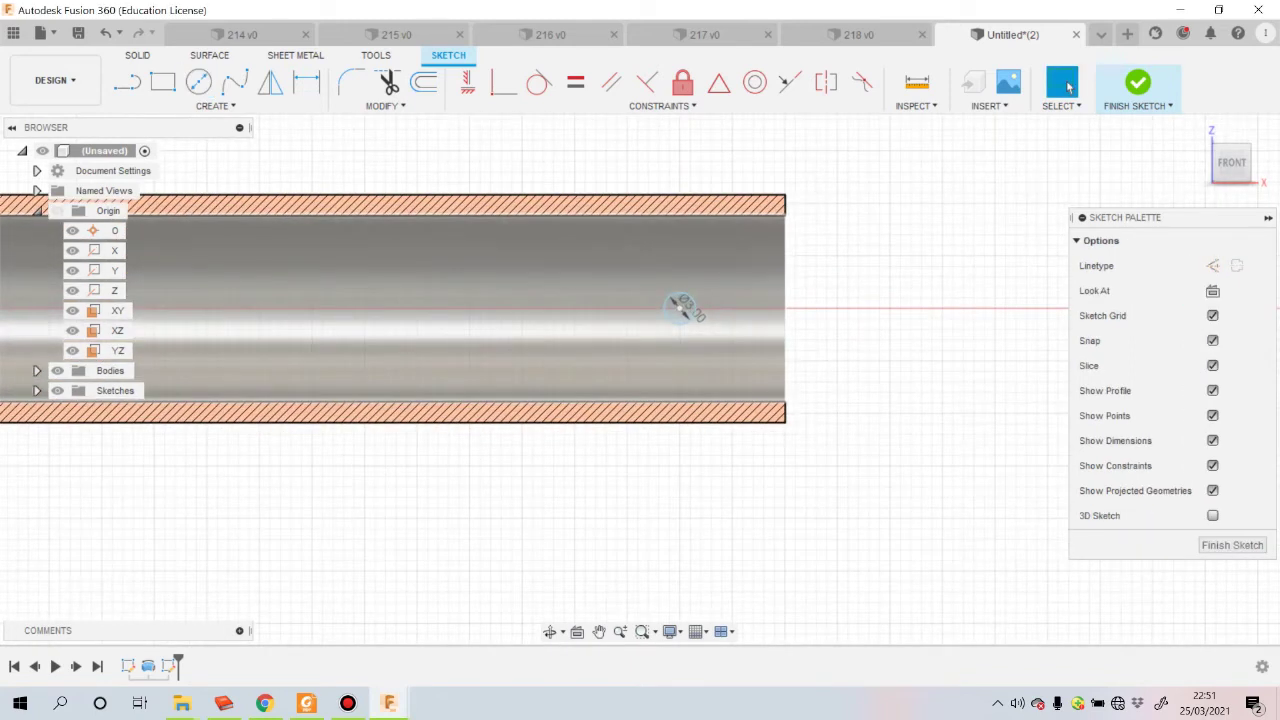
scroll(680, 308, "up", 1)
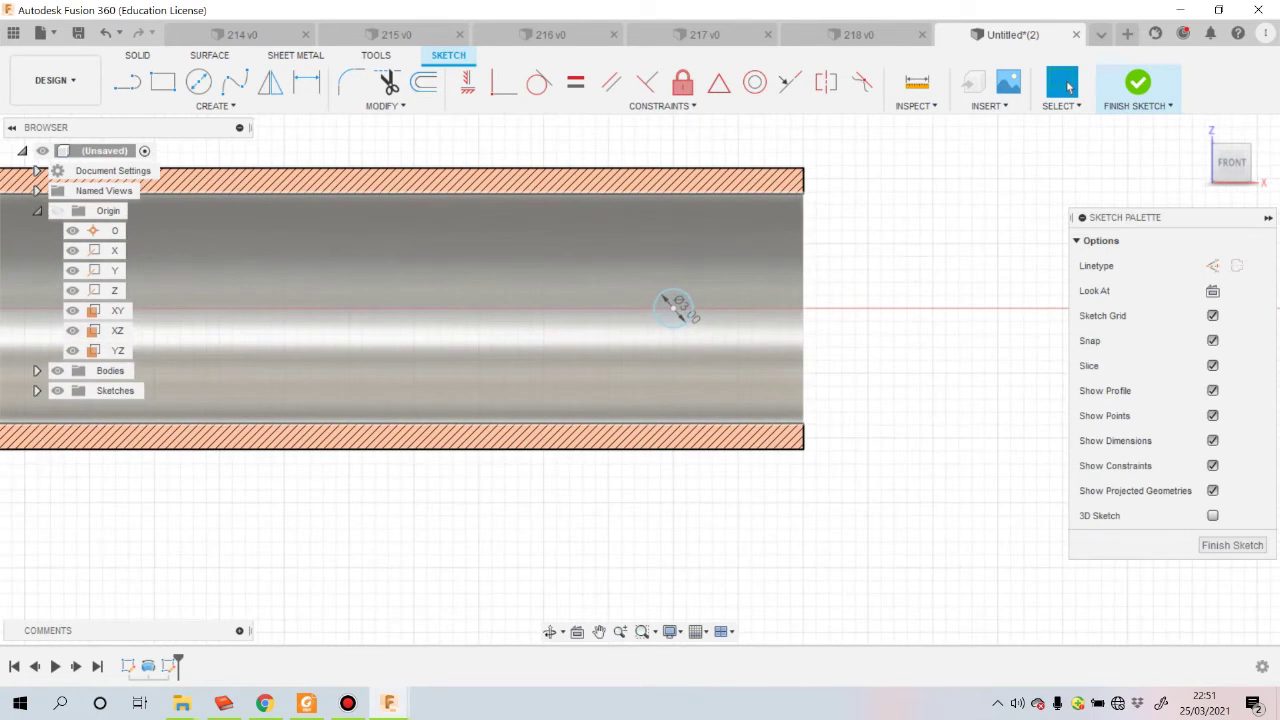
key("l")
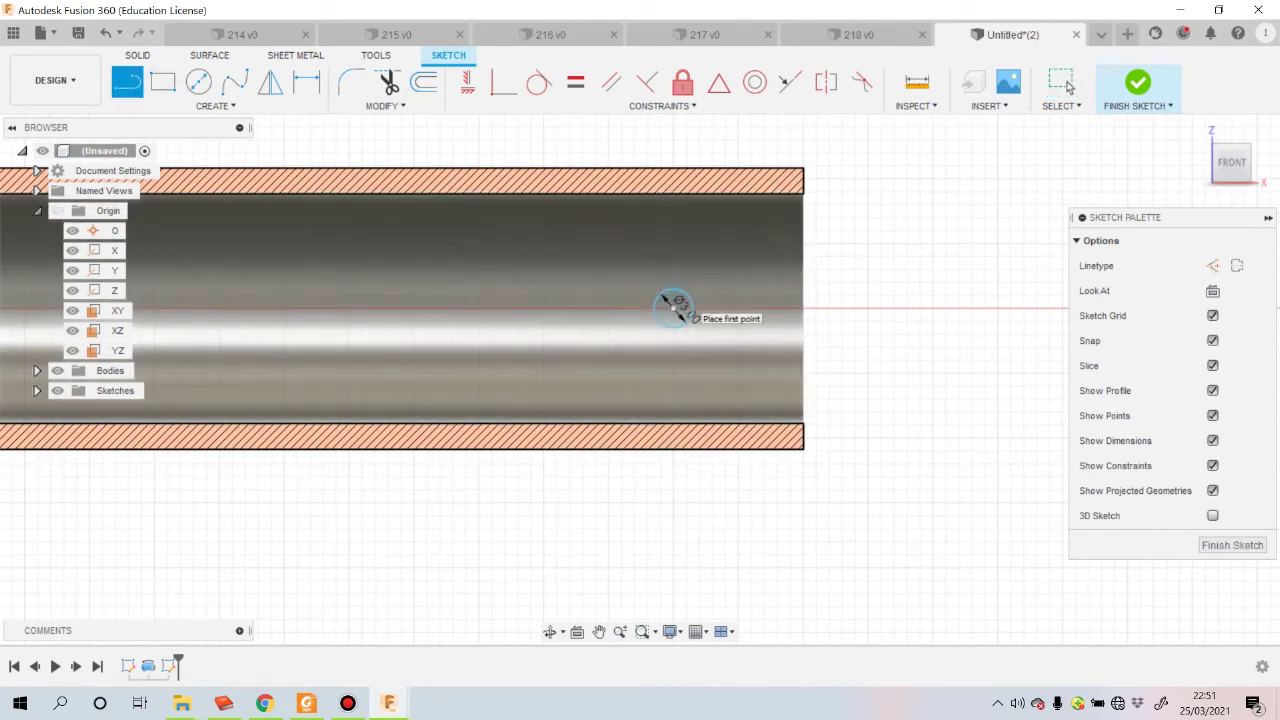
Step: Draw a 1.5 mm upright line right of the circle and a top edge back to the circle
scroll(674, 303, "up", 2)
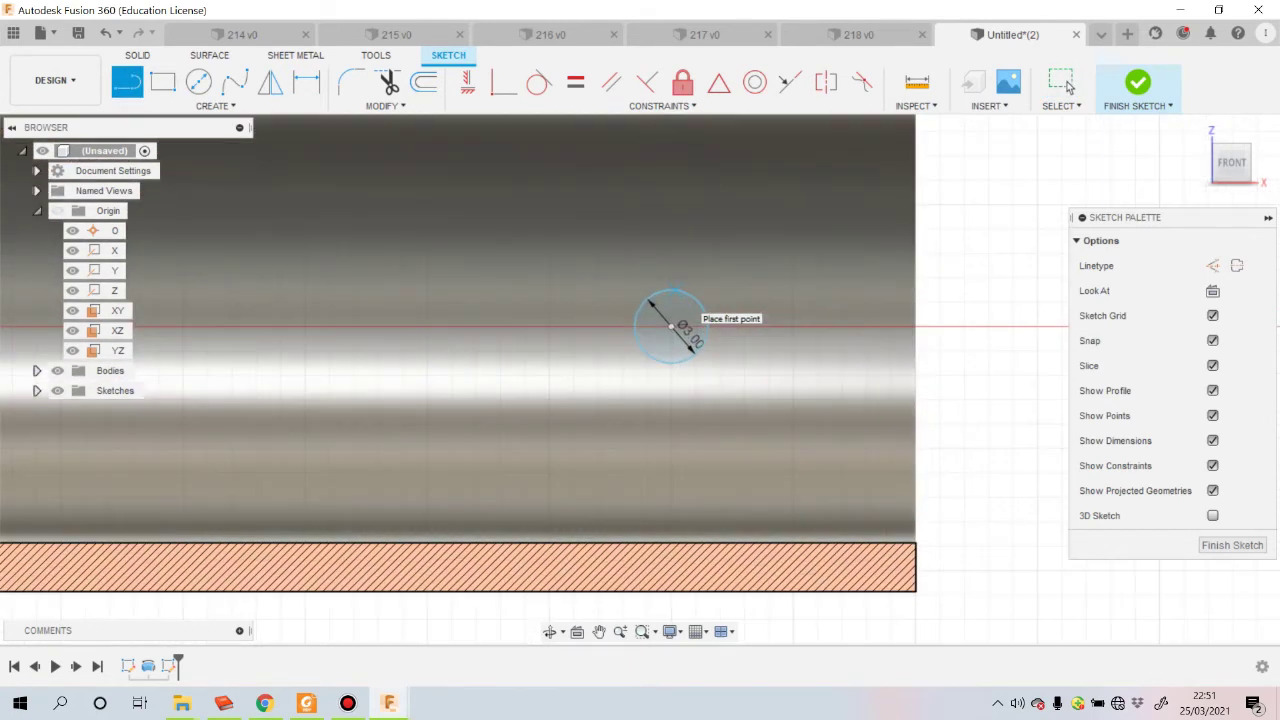
left_click(912, 324)
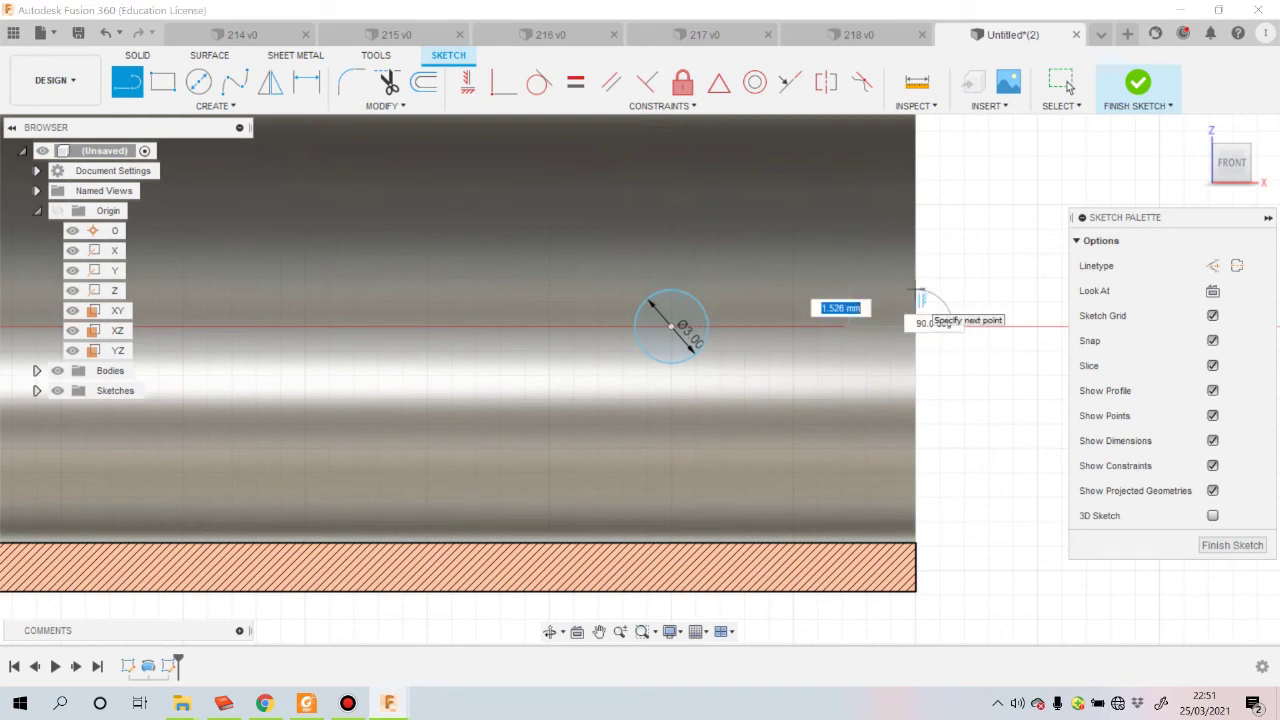
type("1.5")
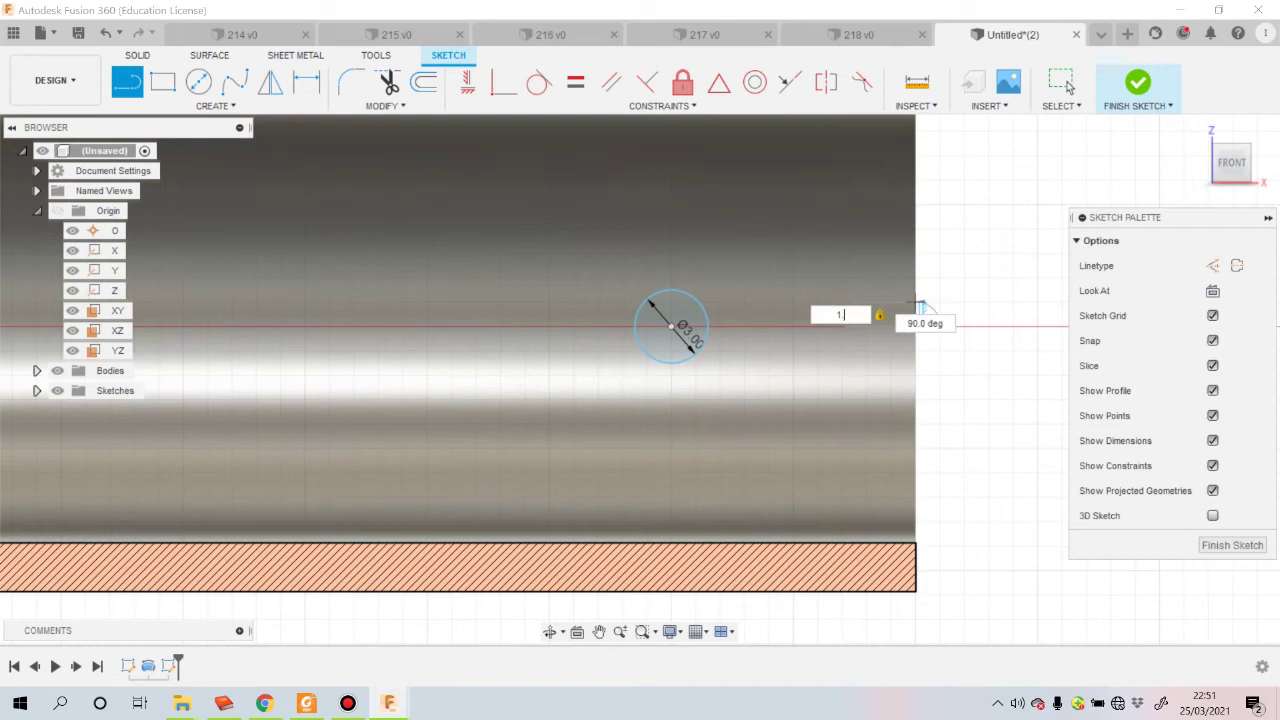
key("Return")
key("Escape")
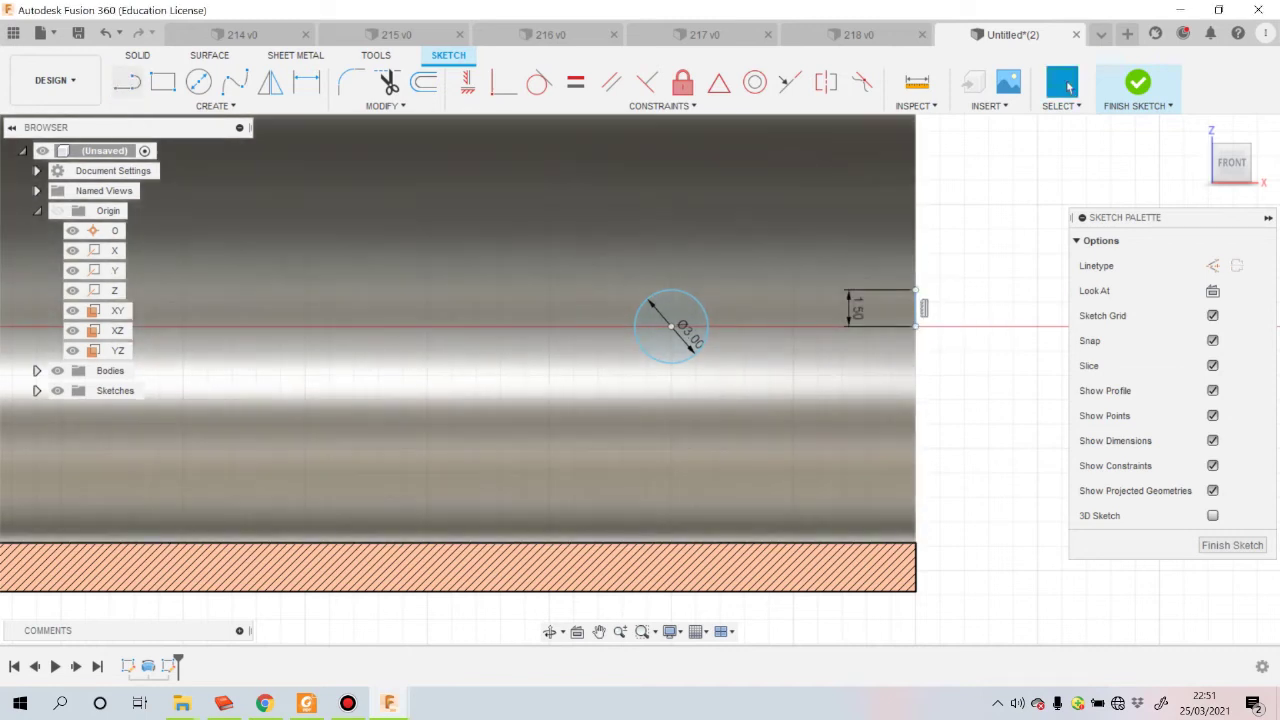
key("l")
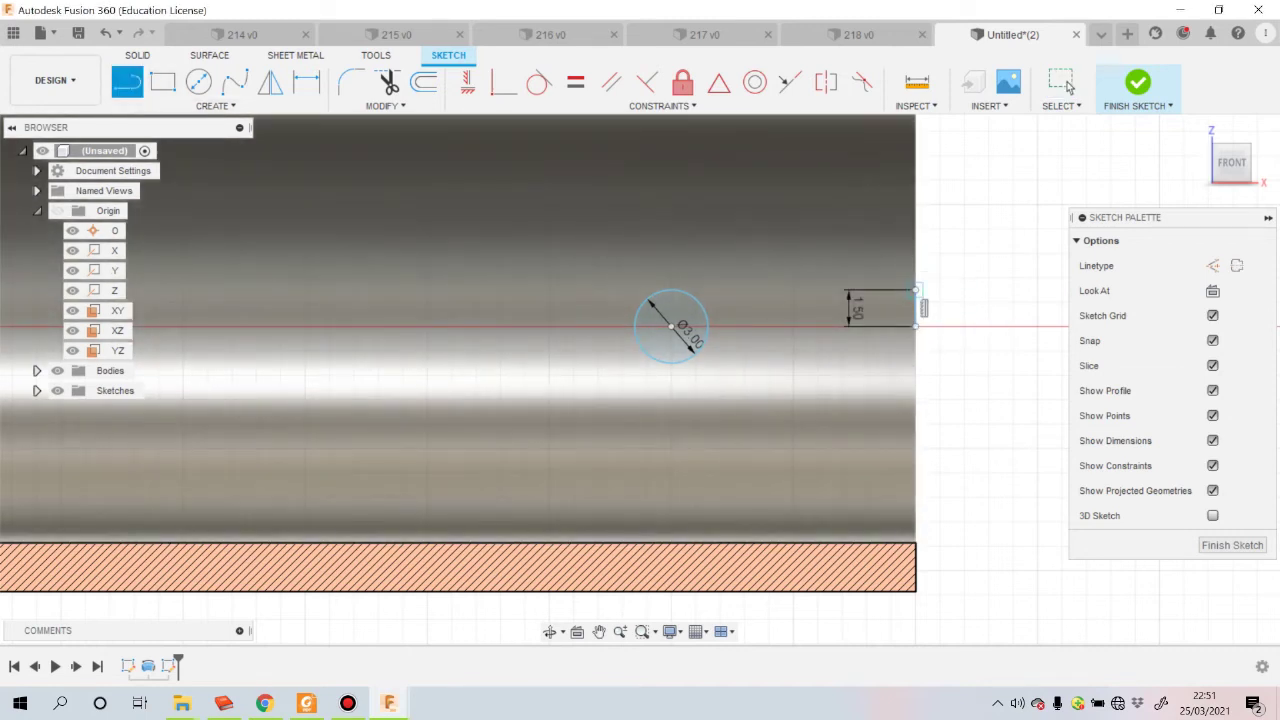
left_click(915, 290)
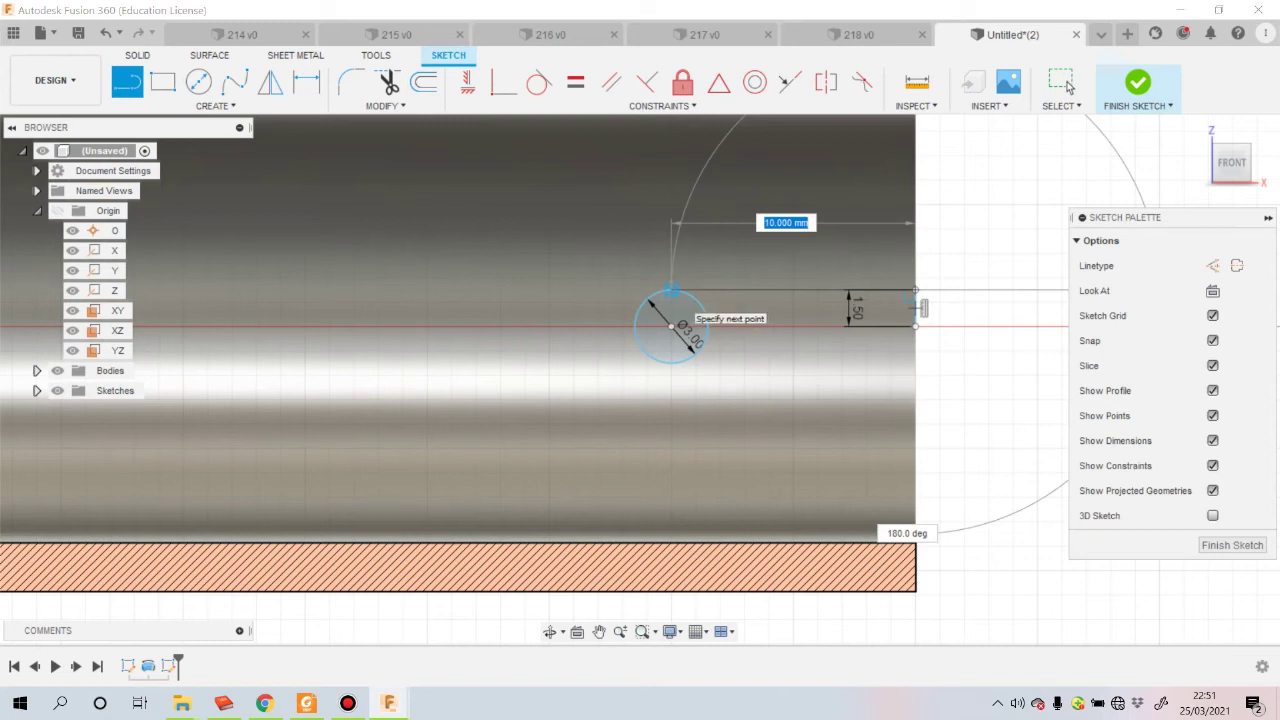
left_click(672, 290)
key("Escape")
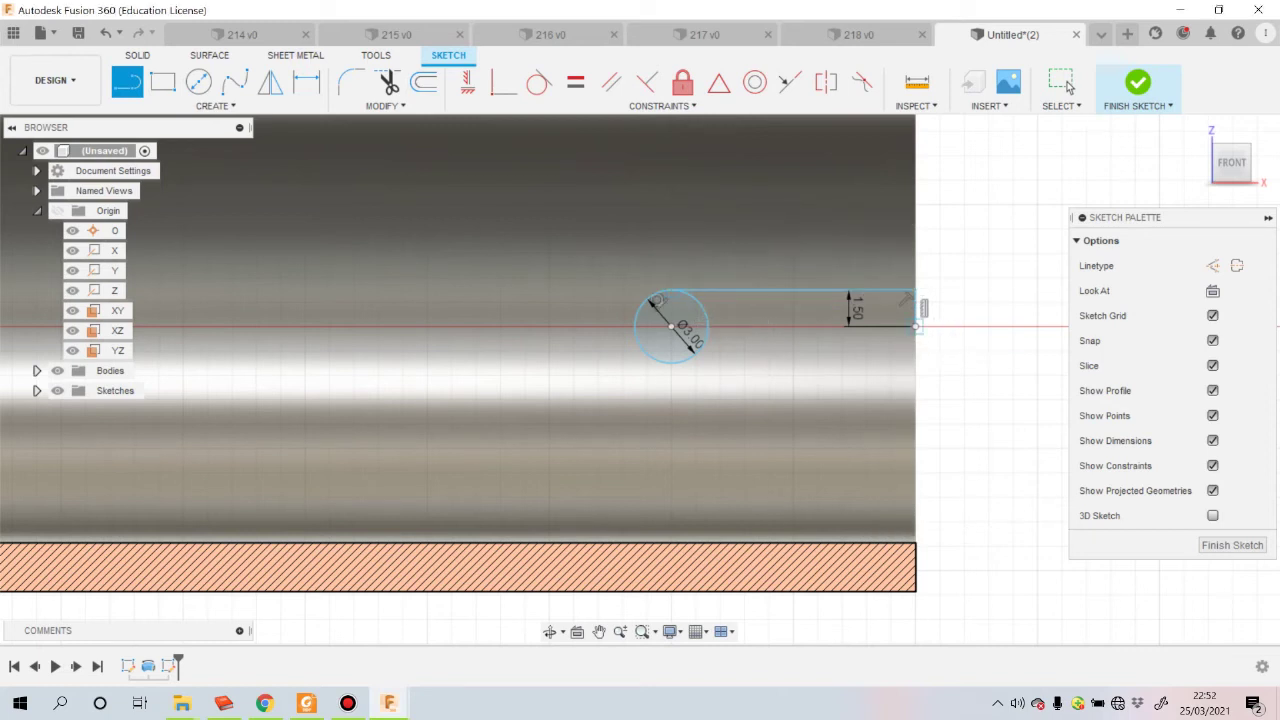
Step: Add a 1.5 mm line down from the axis point, correcting its dimension to 1.50
left_click(915, 325)
type("5")
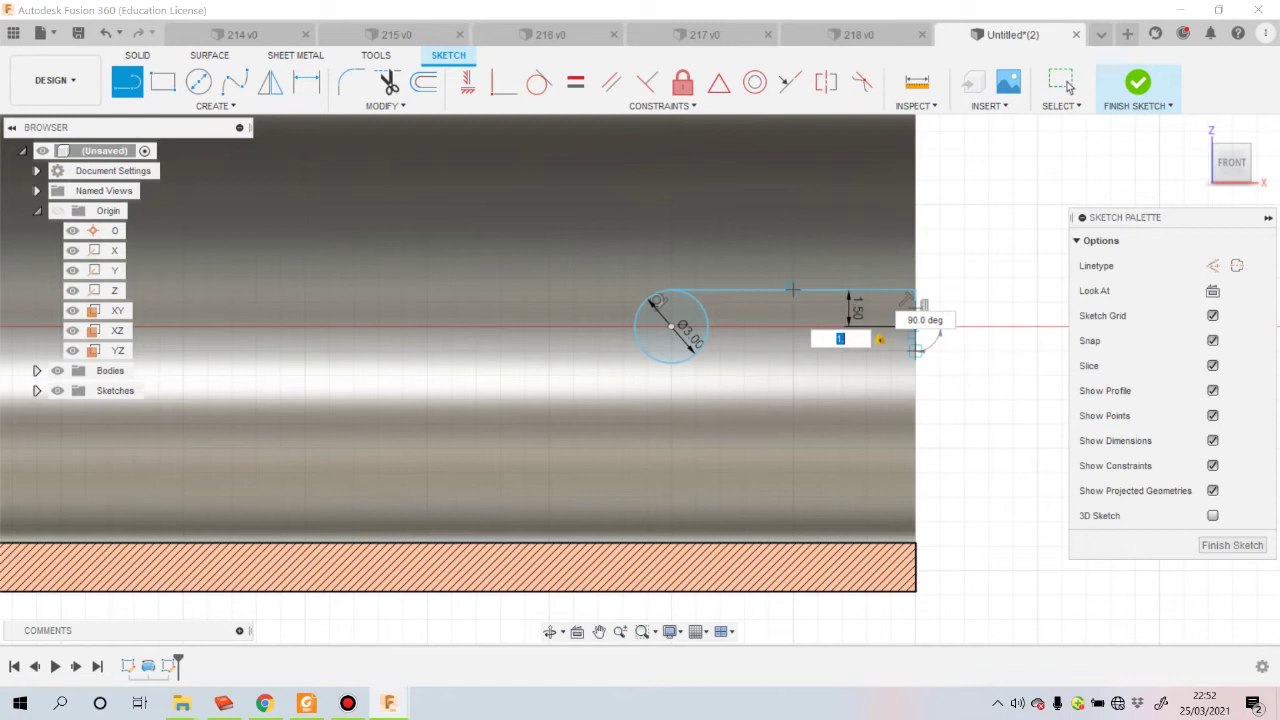
key("Return")
key("Escape")
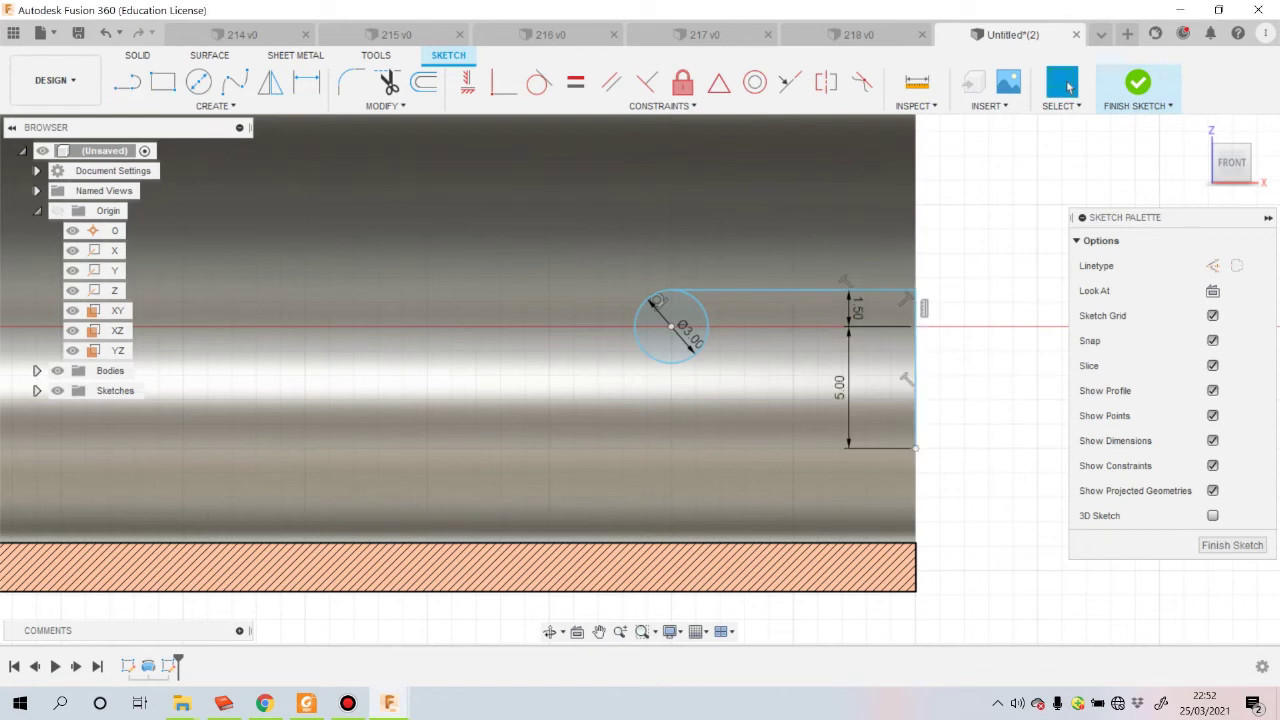
key("ctrl+z")
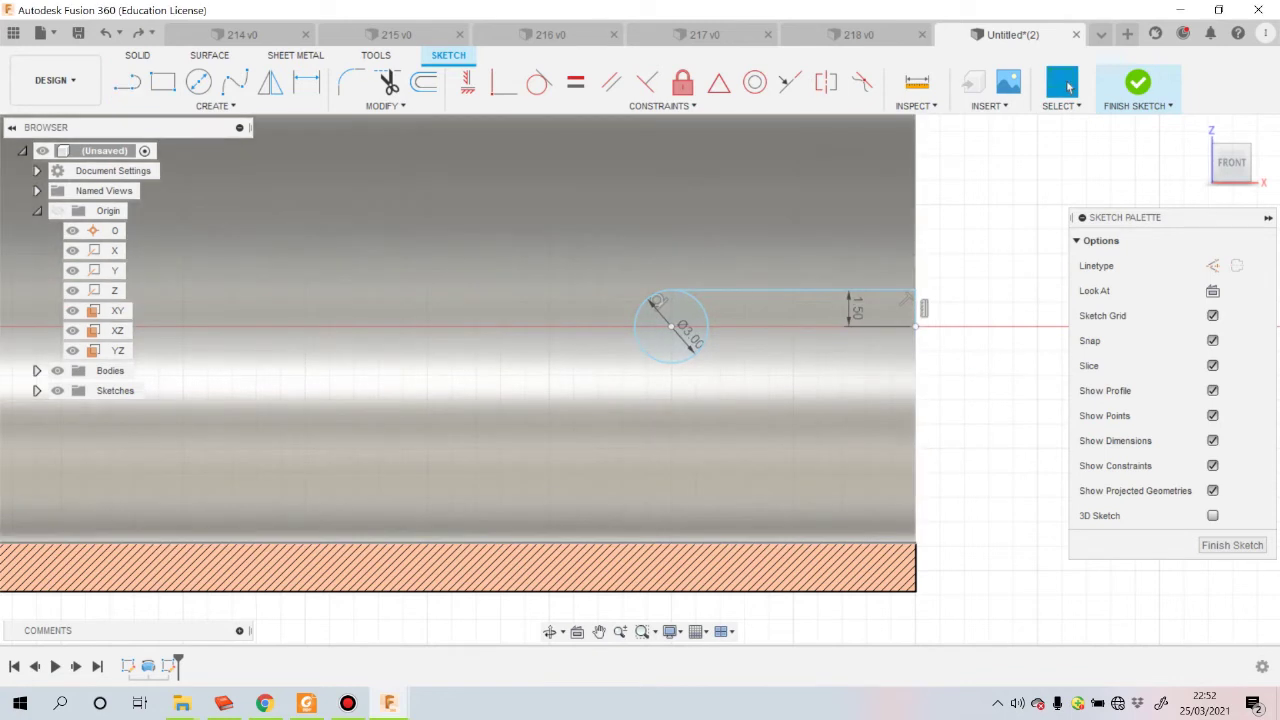
key("l")
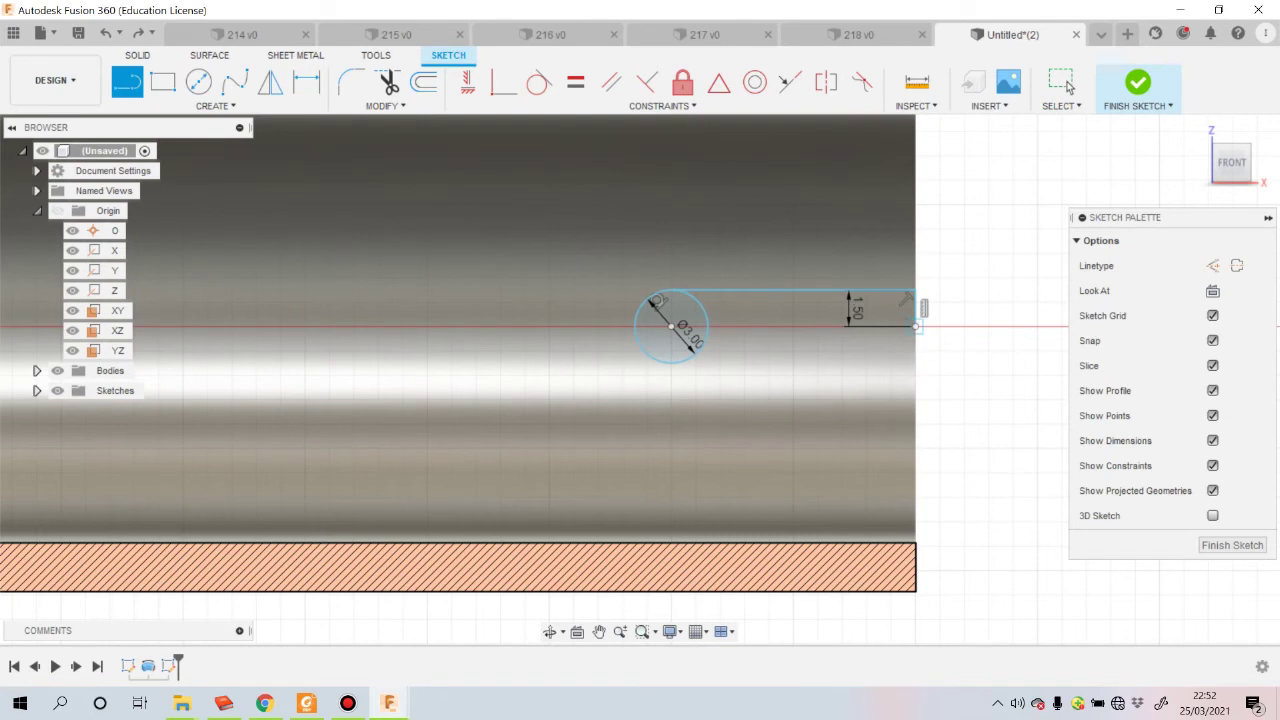
left_click(916, 325)
type("1")
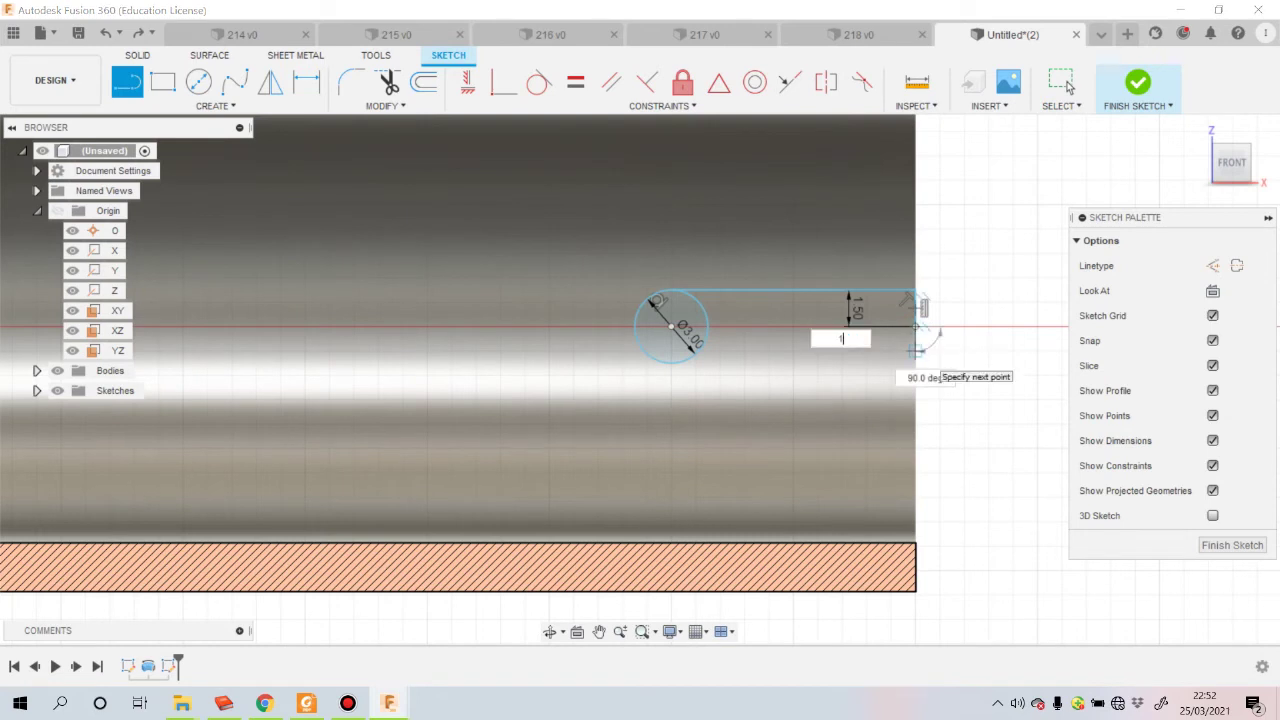
type(".5")
key("Return")
left_click(1064, 84)
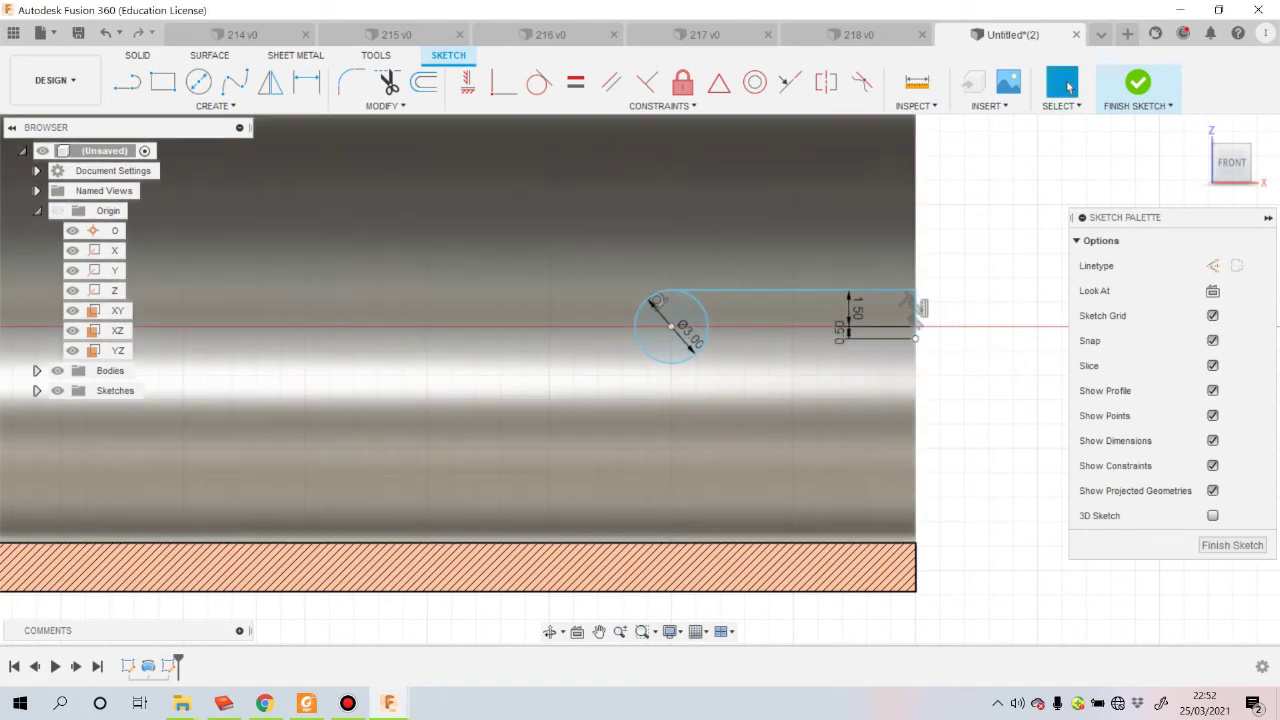
key("l")
scroll(1006, 351, "up", 3)
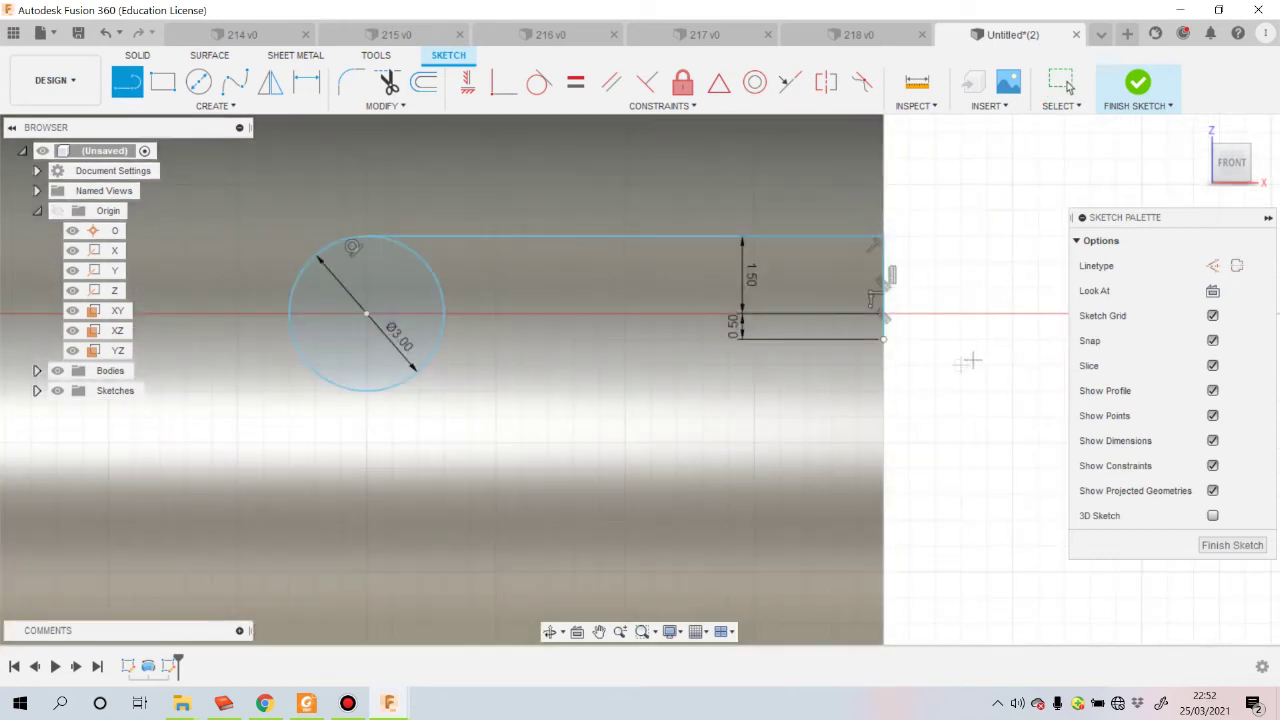
left_click(1064, 84)
double_click(733, 325)
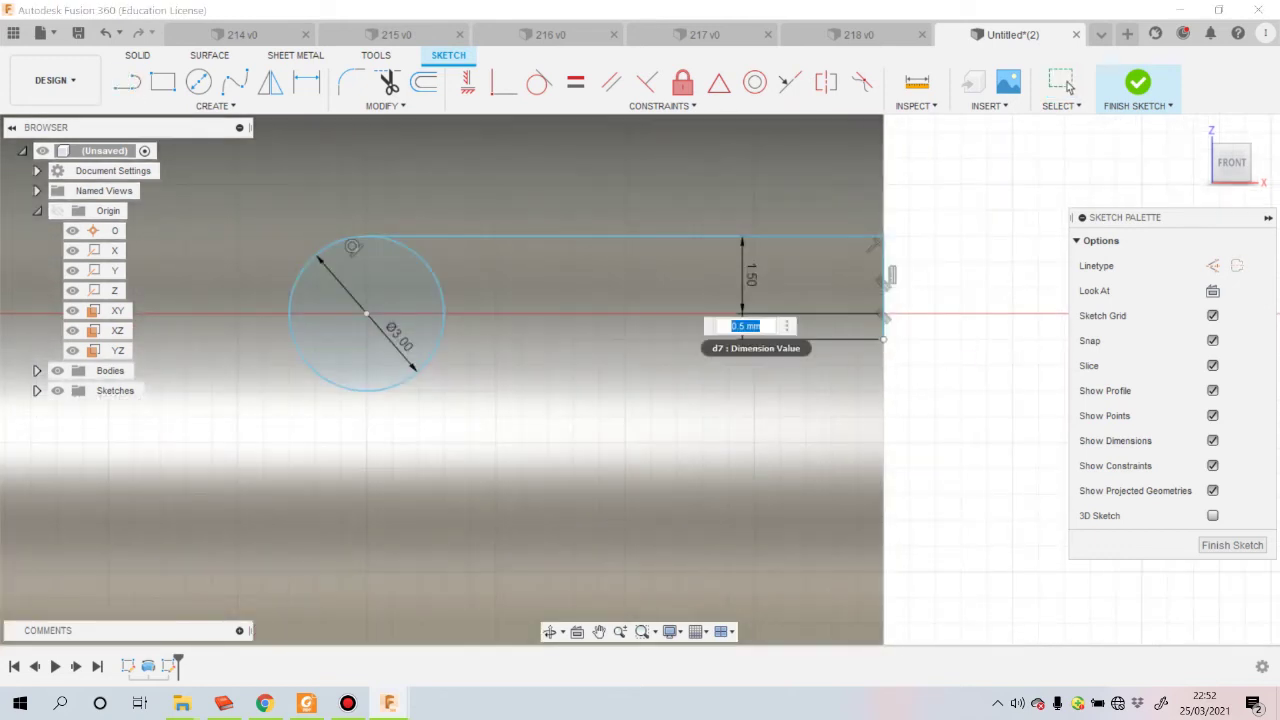
type("1.5")
key("Return")
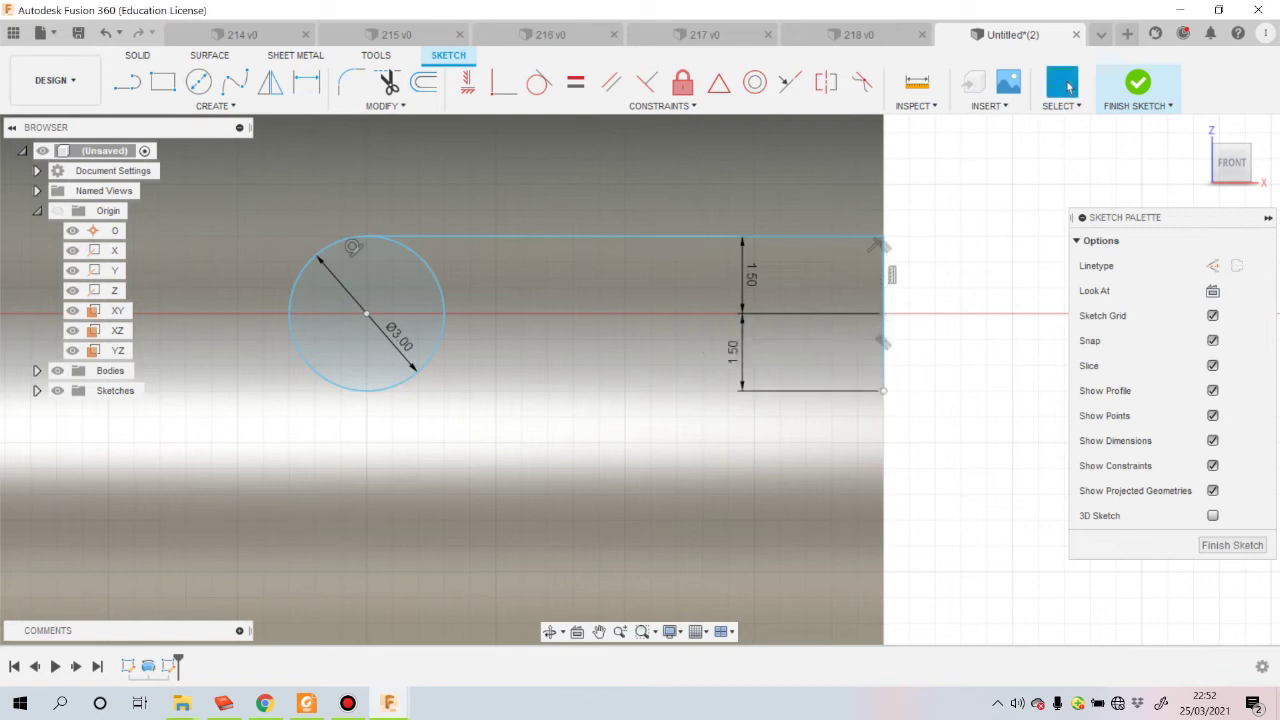
Step: Draw the lower edge from the bottom-right corner back to the circle's bottom point
key("l")
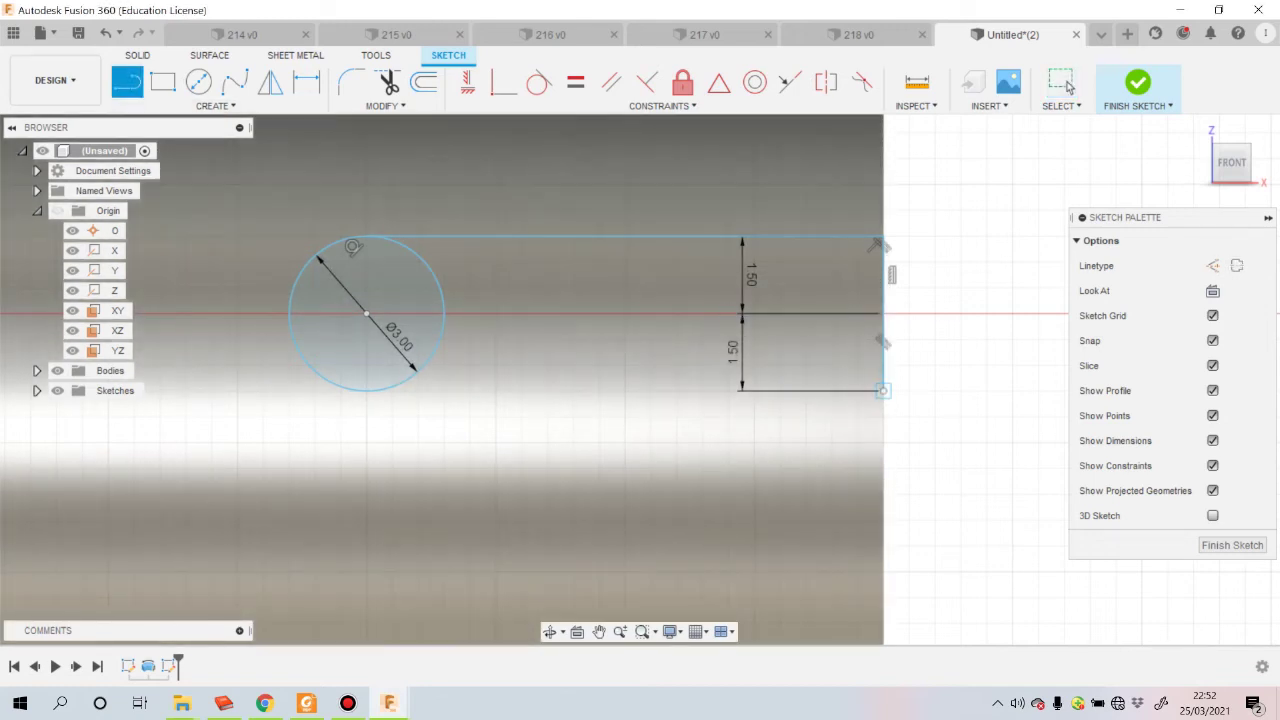
left_click(882, 390)
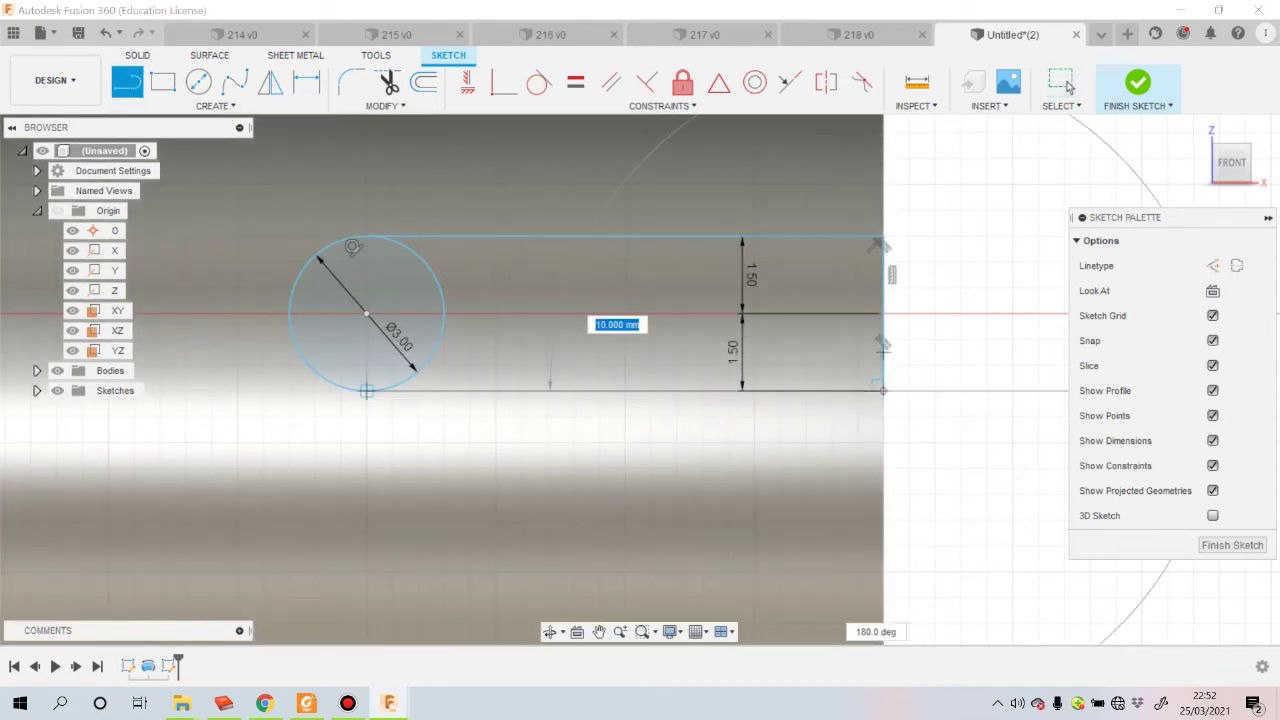
left_click(366, 390)
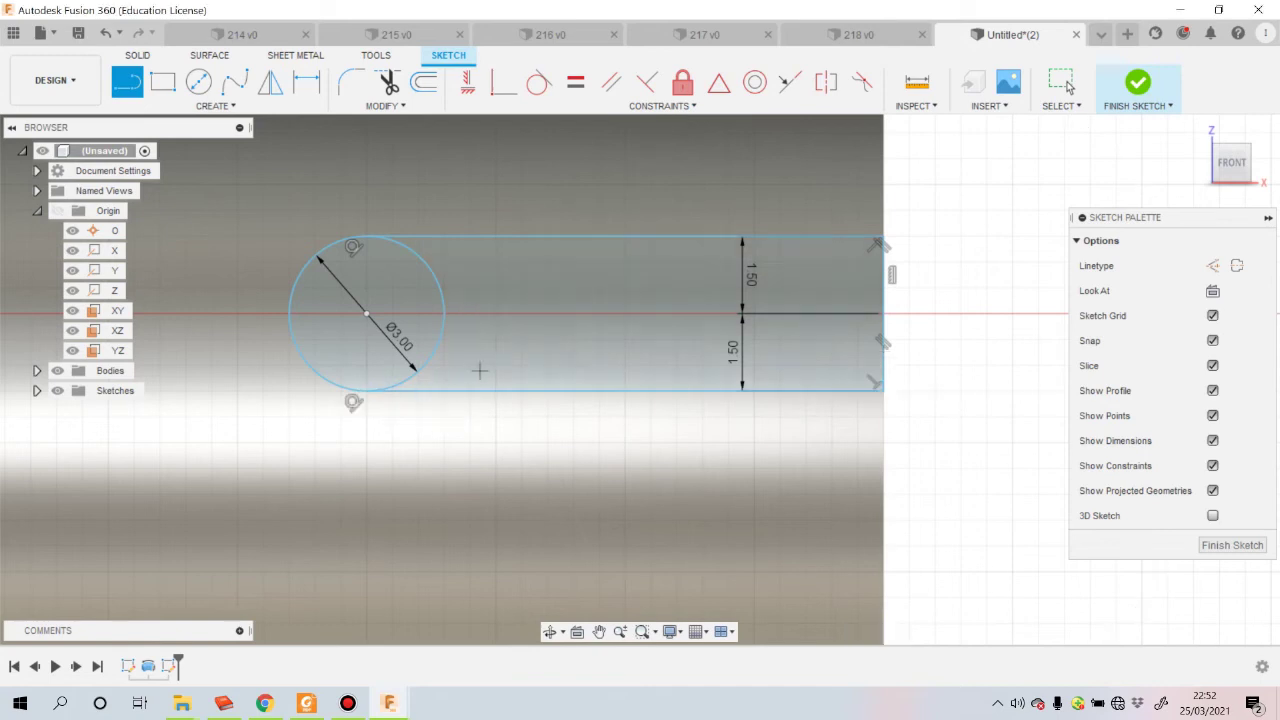
left_click(1064, 84)
scroll(500, 296, "down", 2)
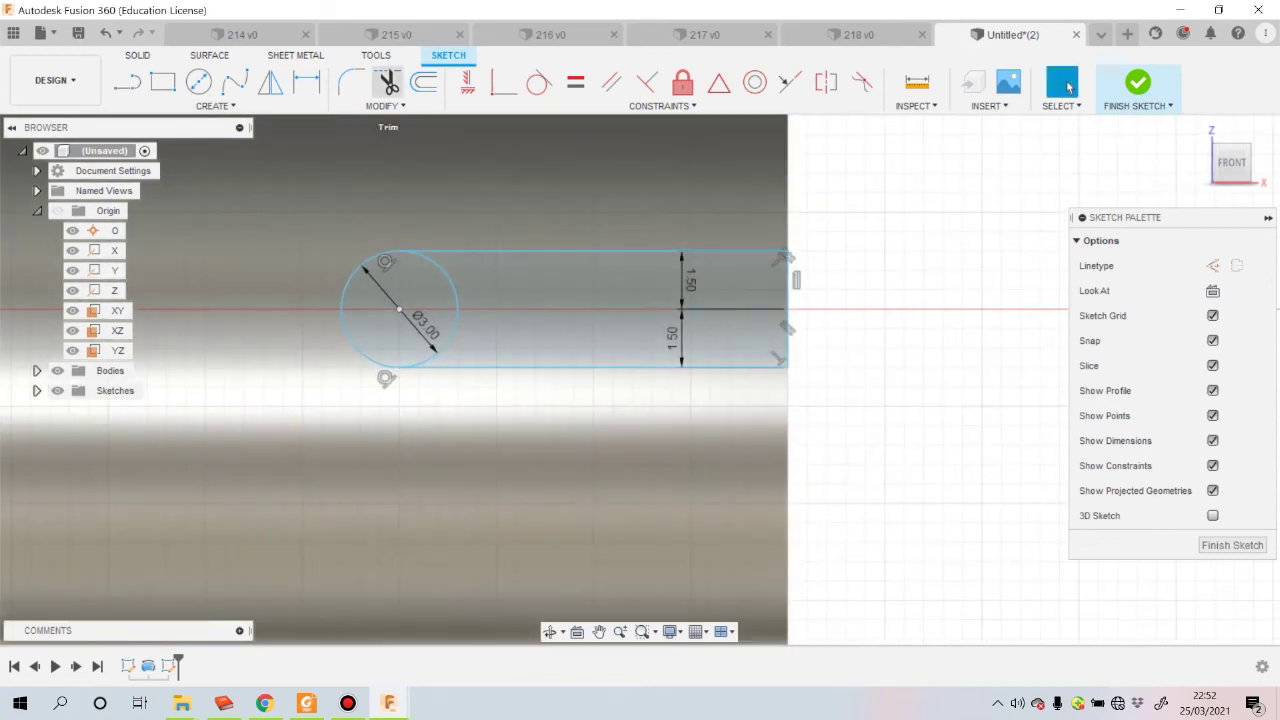
Step: Trim away the circle's inner half to leave a rounded slot end
left_click(388, 82)
left_click(456, 300)
scroll(479, 272, "down", 2)
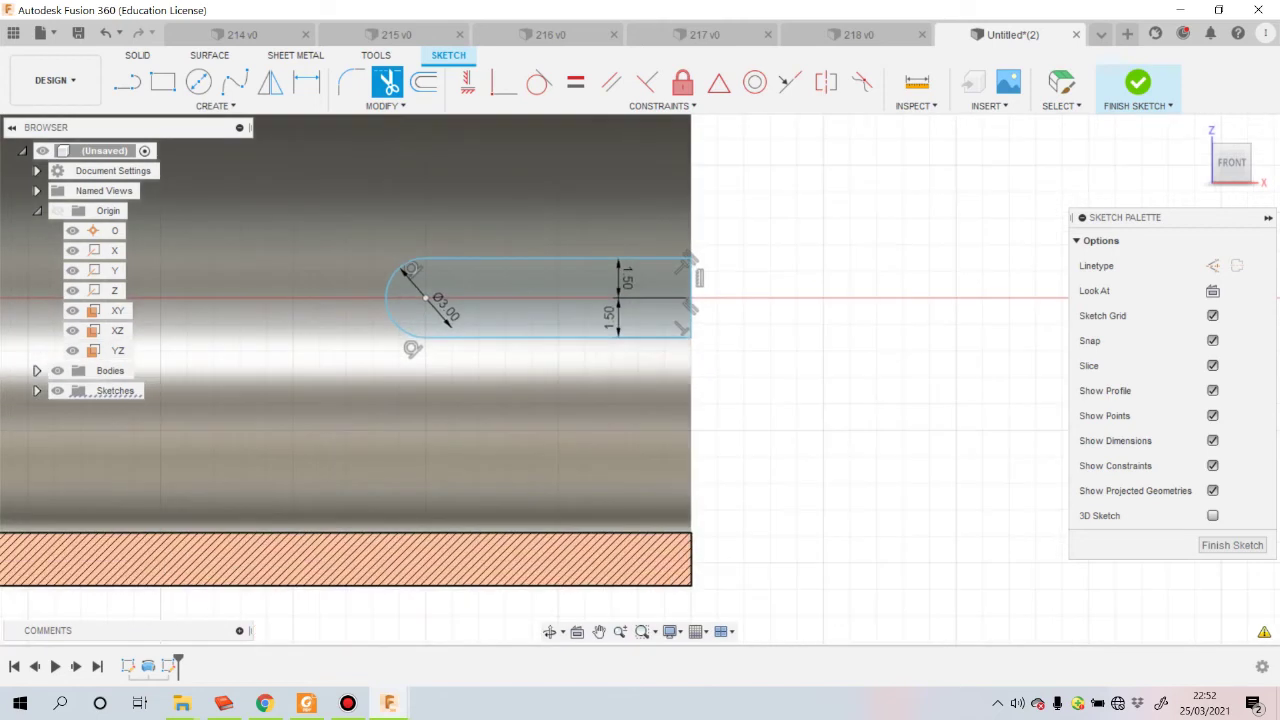
Step: Dimension the arc centre to the slot's straight end at 5 mm and drag the slot toward the tube end
key("d")
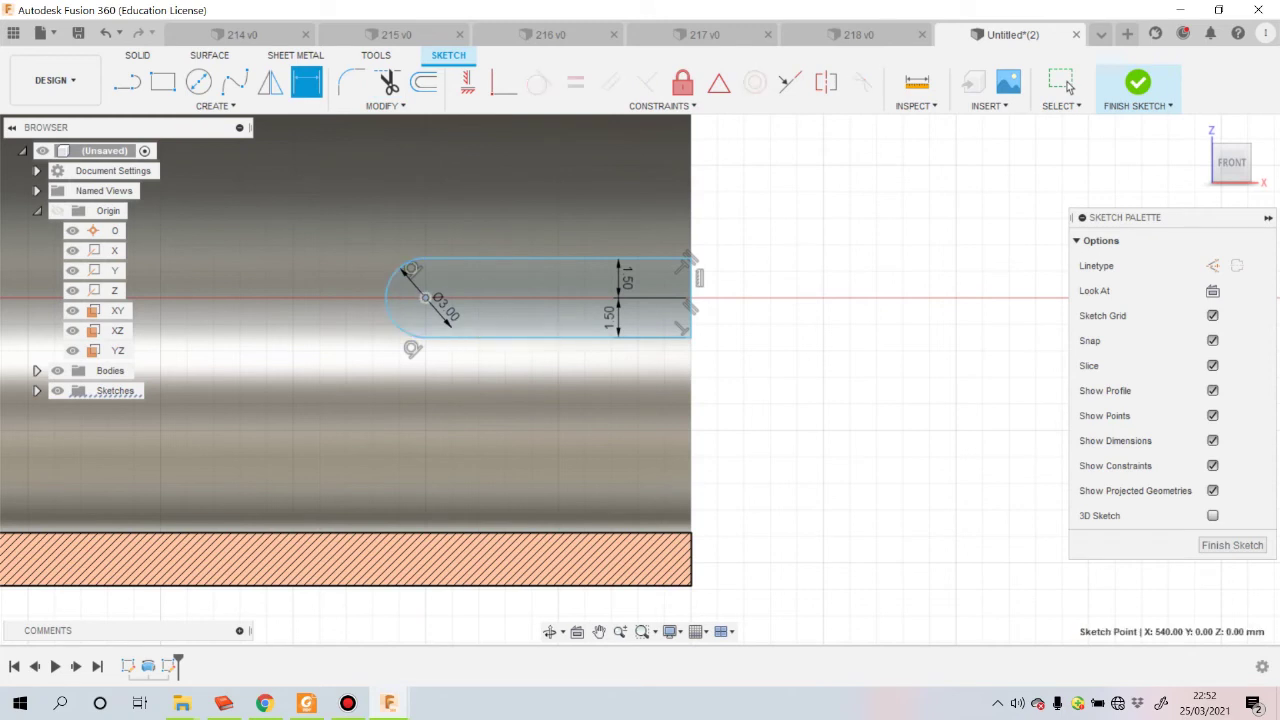
left_click(426, 297)
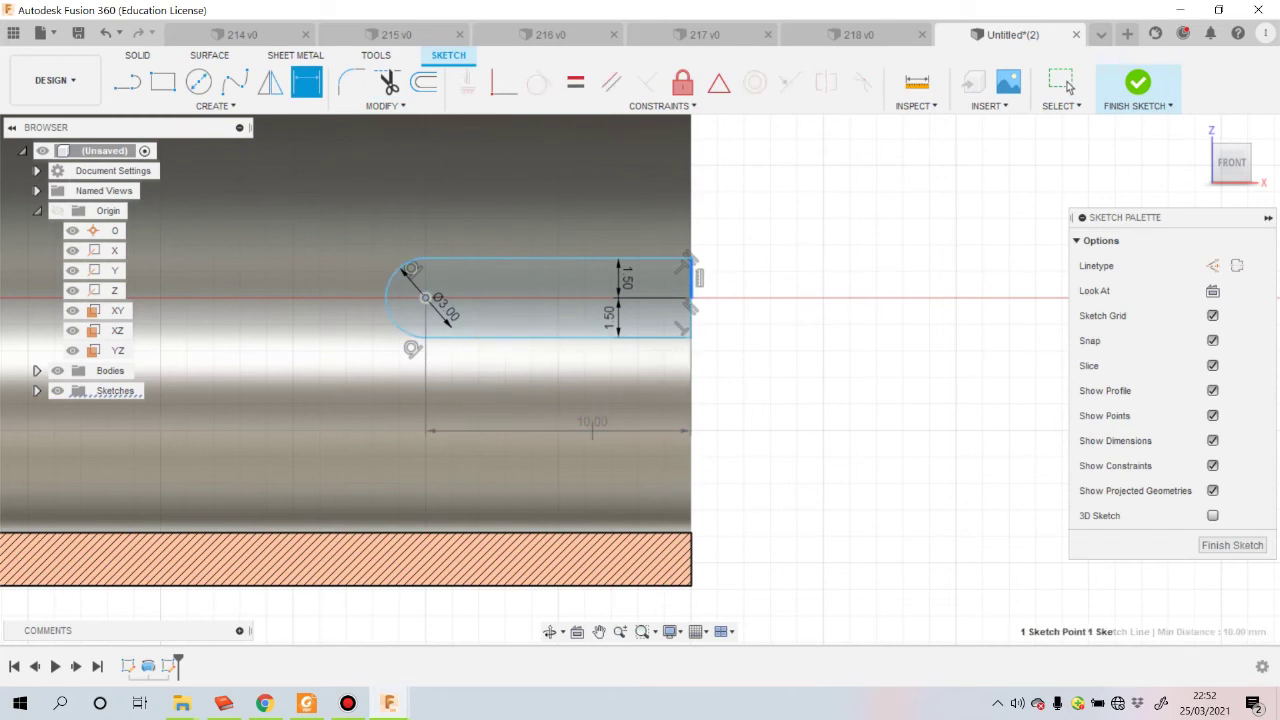
left_click(598, 428)
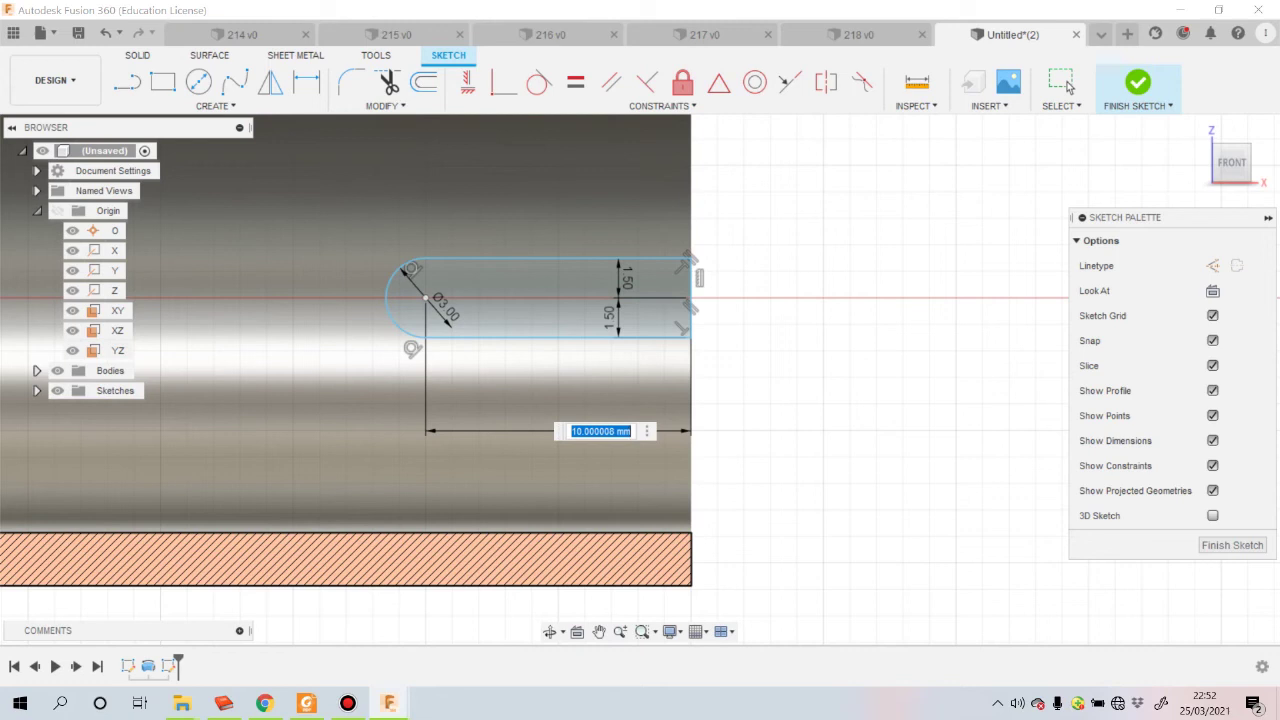
type("5")
key("Return")
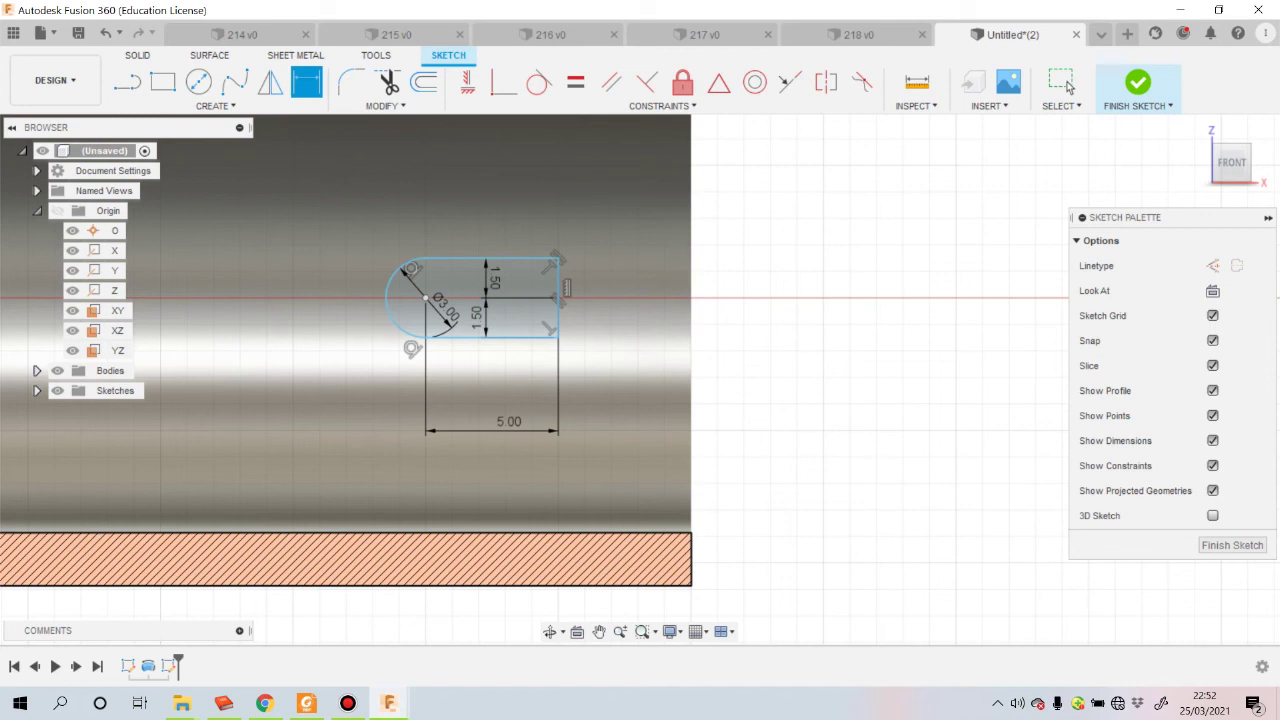
left_click(1068, 86)
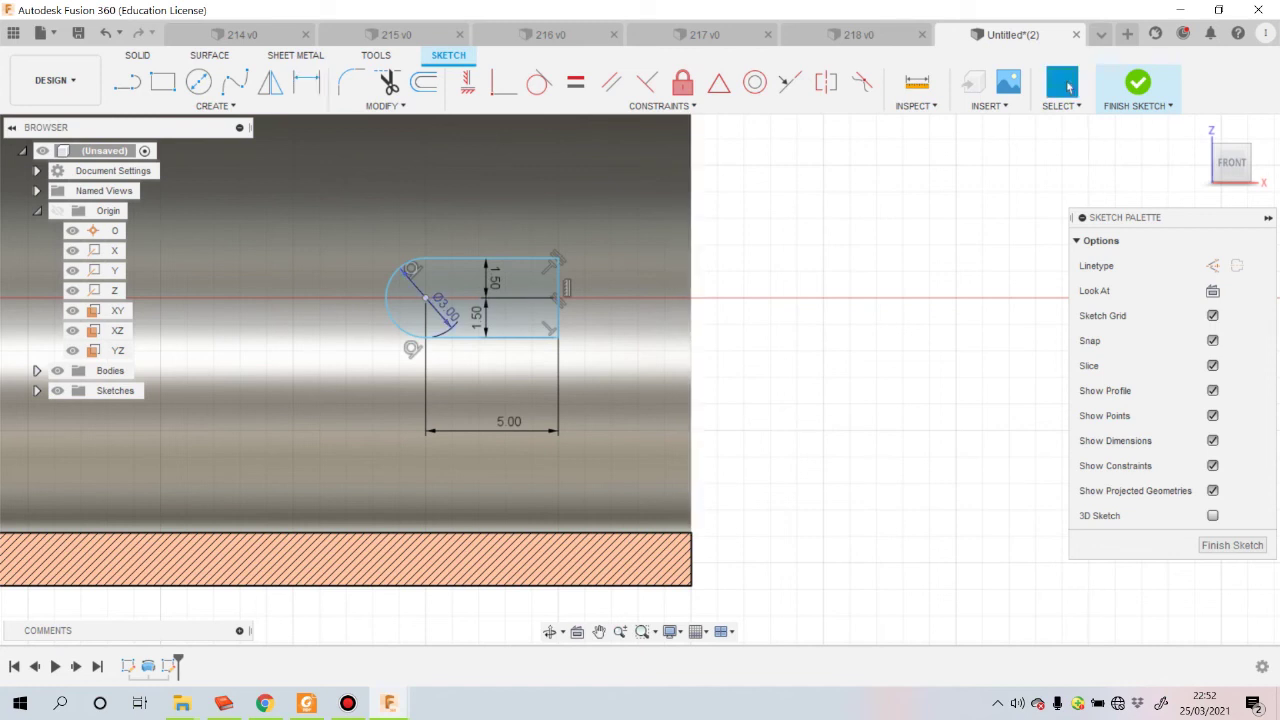
left_click_drag(425, 297, 558, 297)
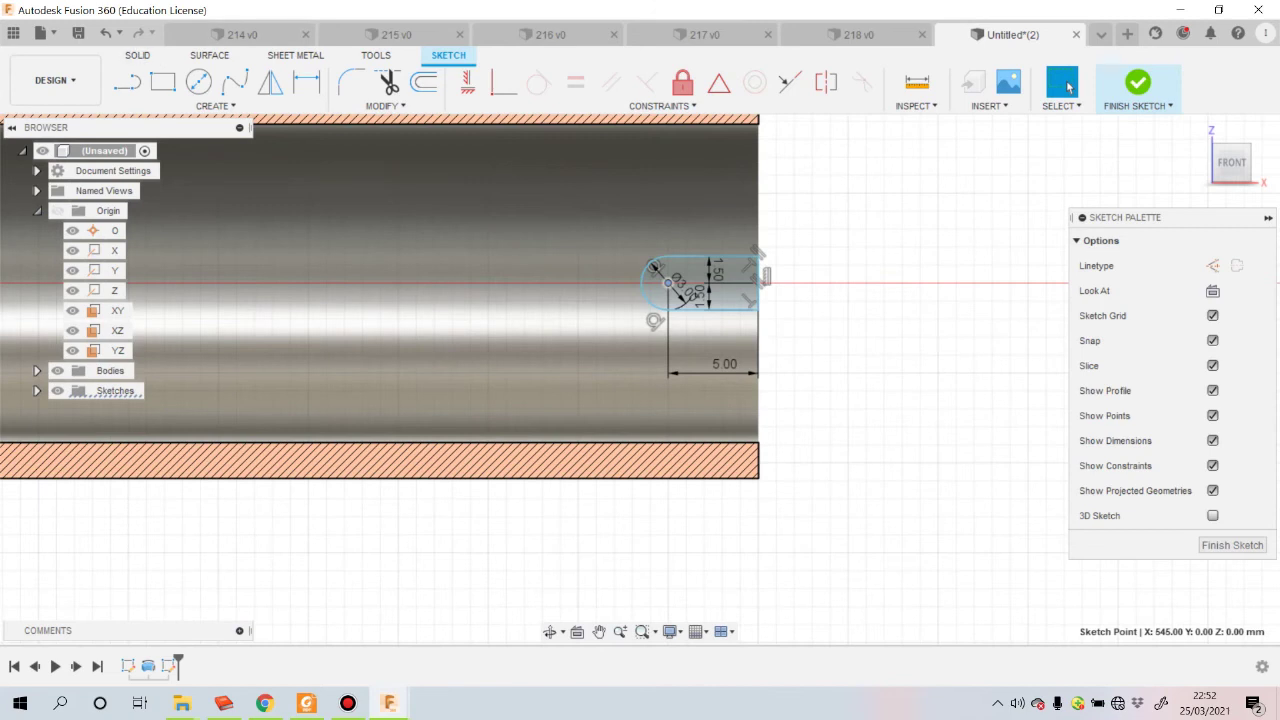
Step: Extrude the slot profile as a Symmetric cut with All extent through the tube
left_click(1137, 82)
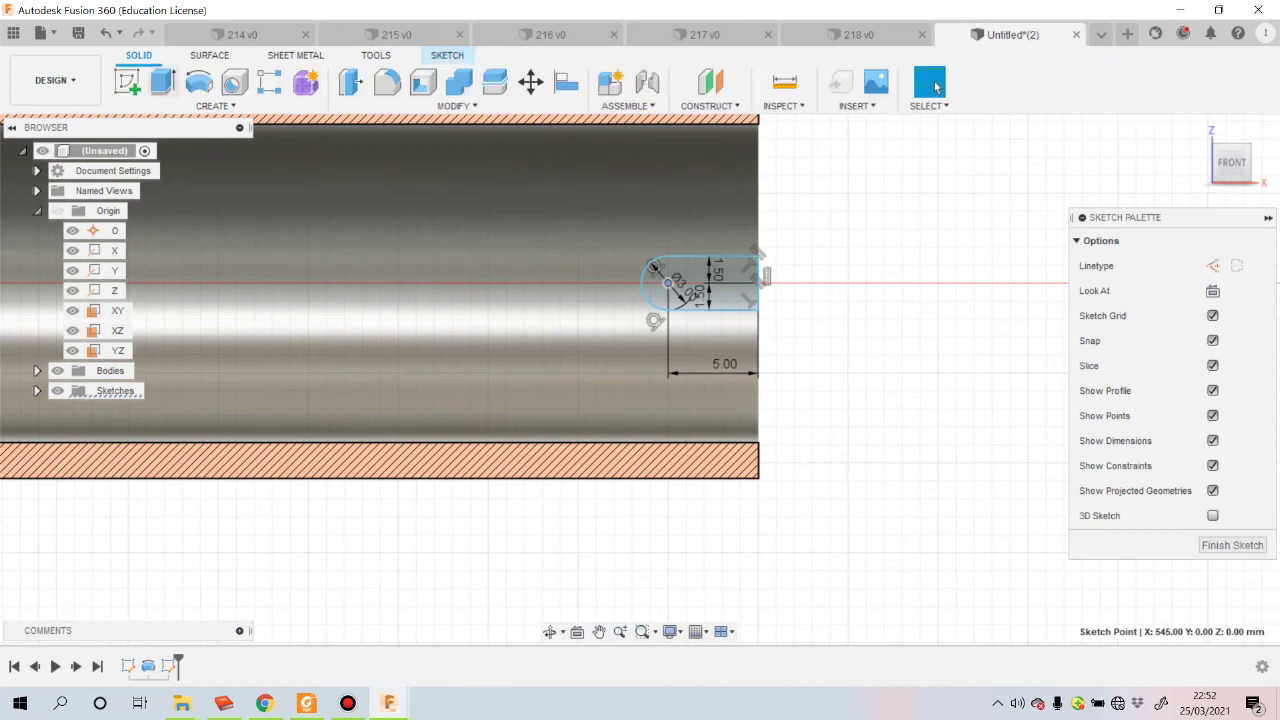
key("e")
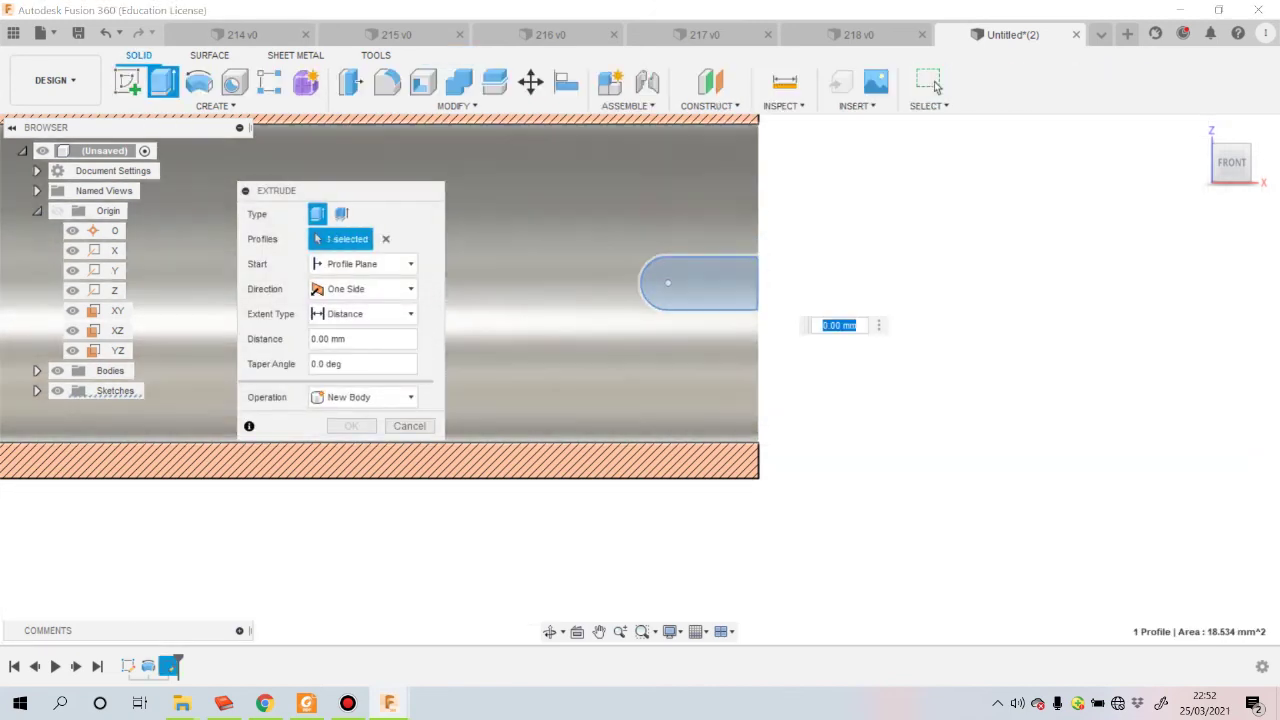
left_click(362, 289)
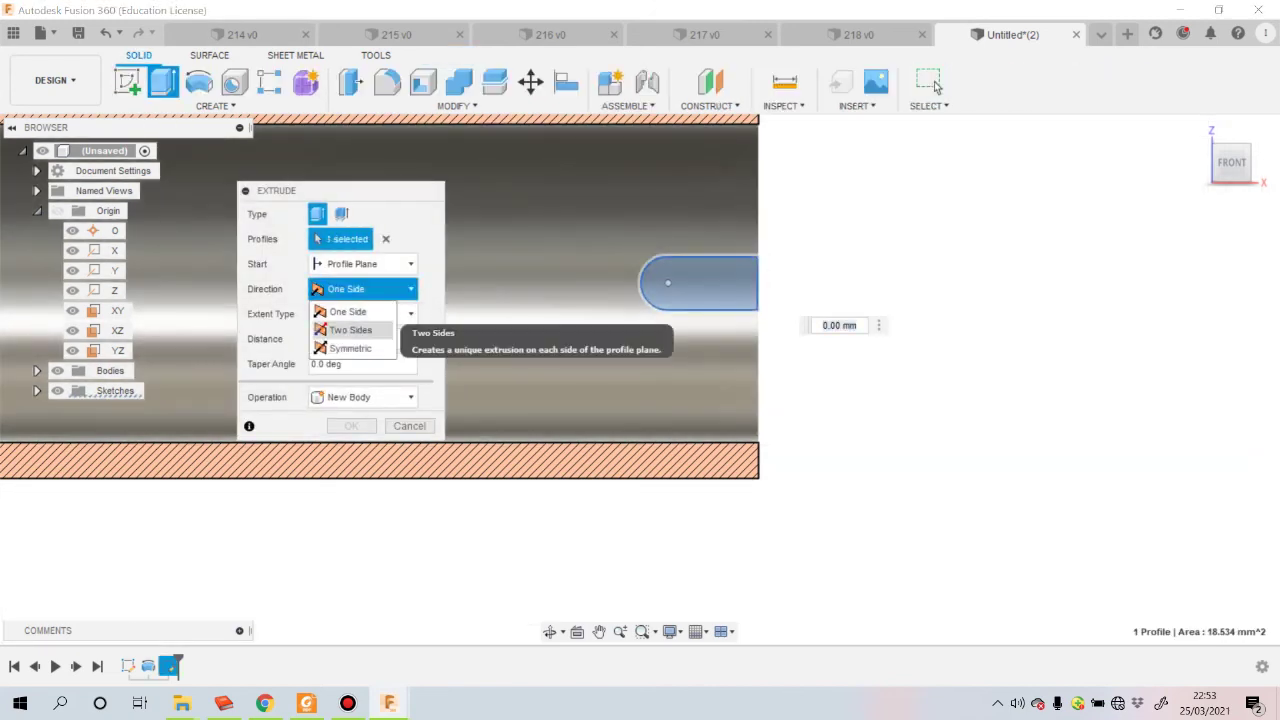
left_click(350, 348)
left_click(365, 314)
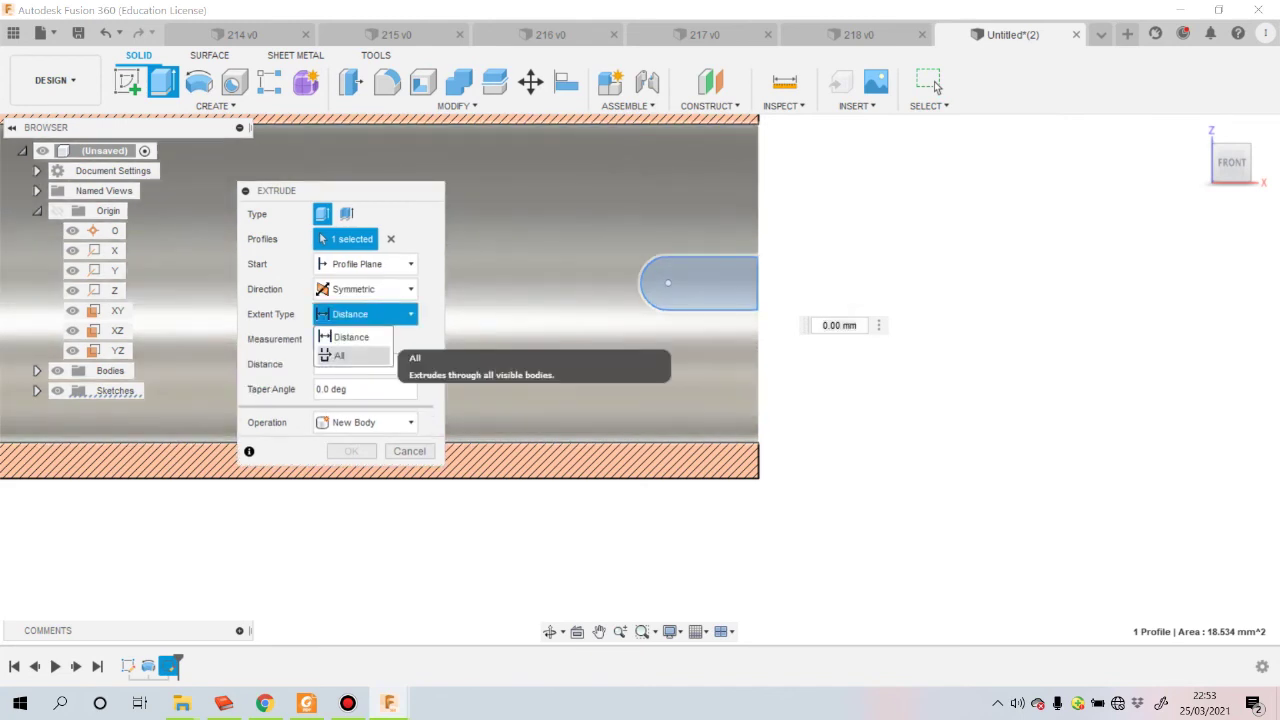
left_click(340, 354)
left_click(350, 424)
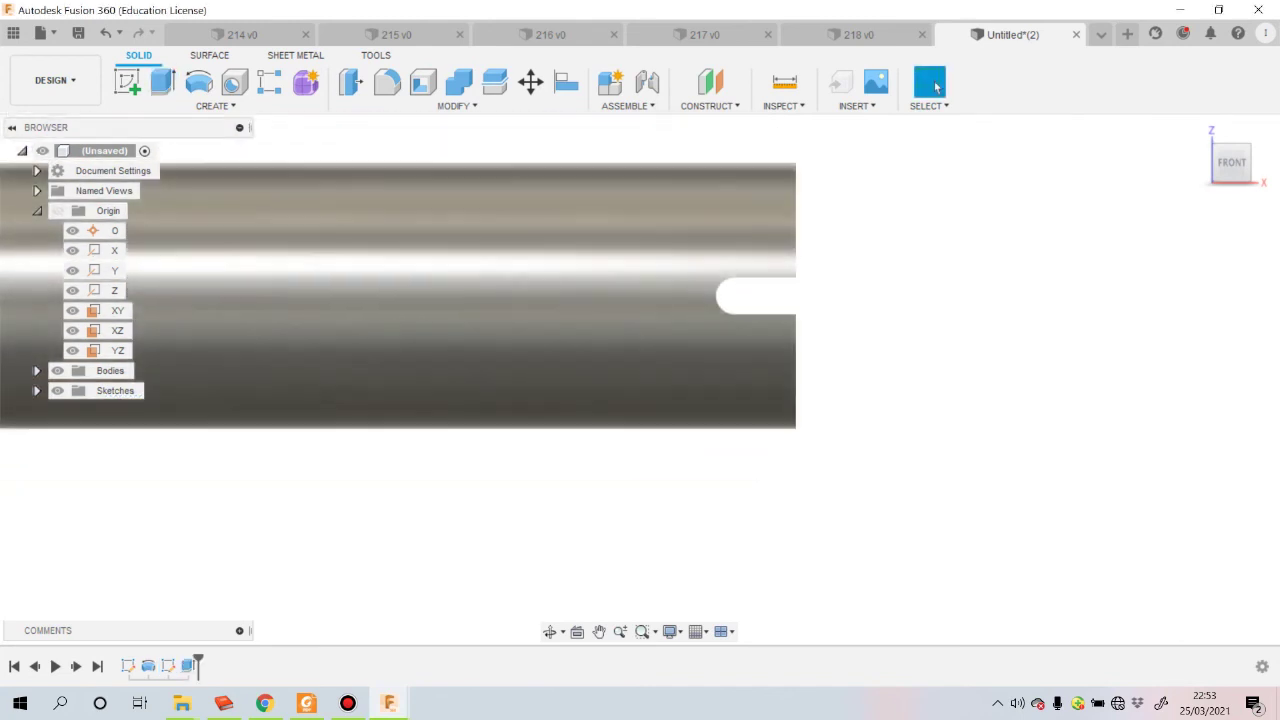
Step: Save the design as 310 and fit the whole tube in view
key("ctrl+s")
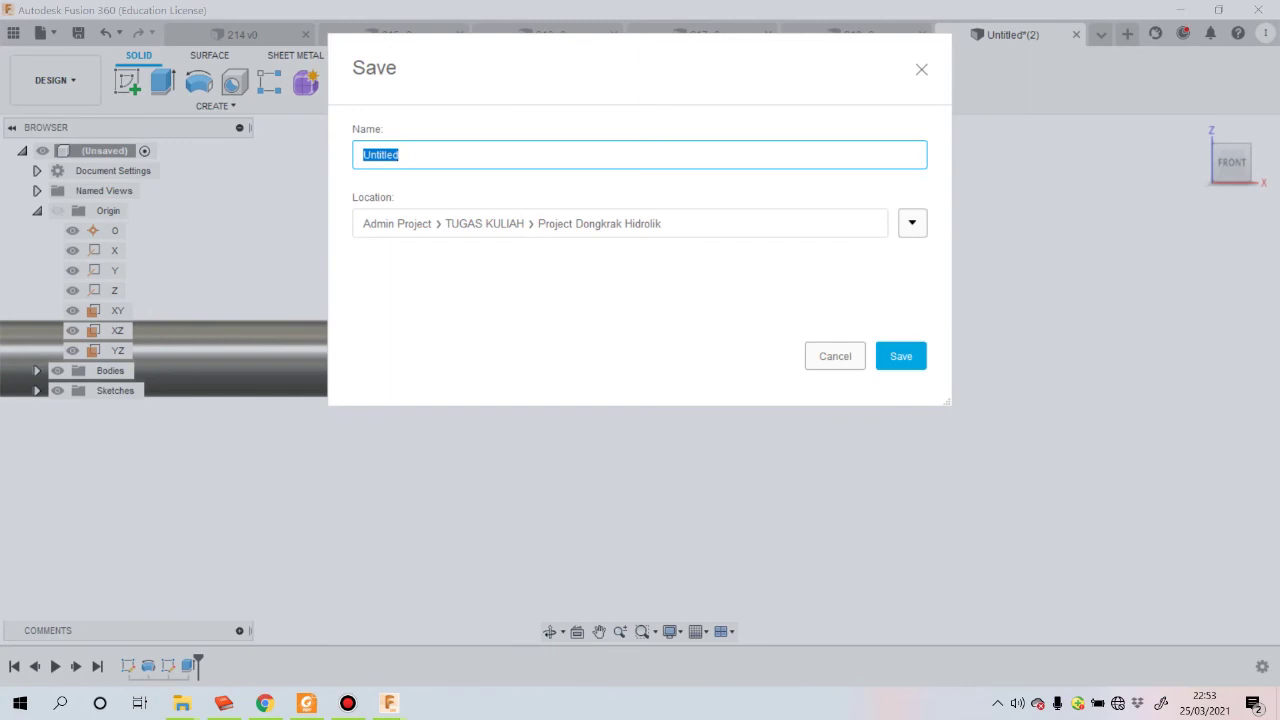
type("310")
key("Return")
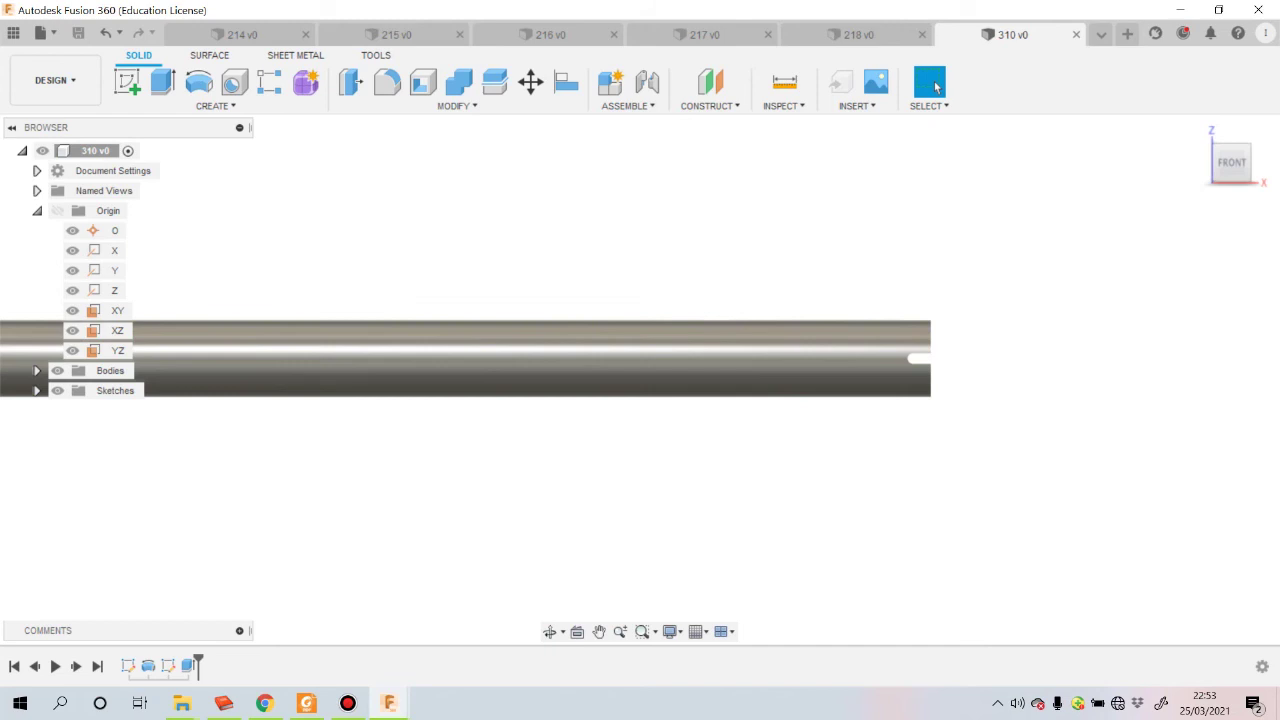
key("F6")
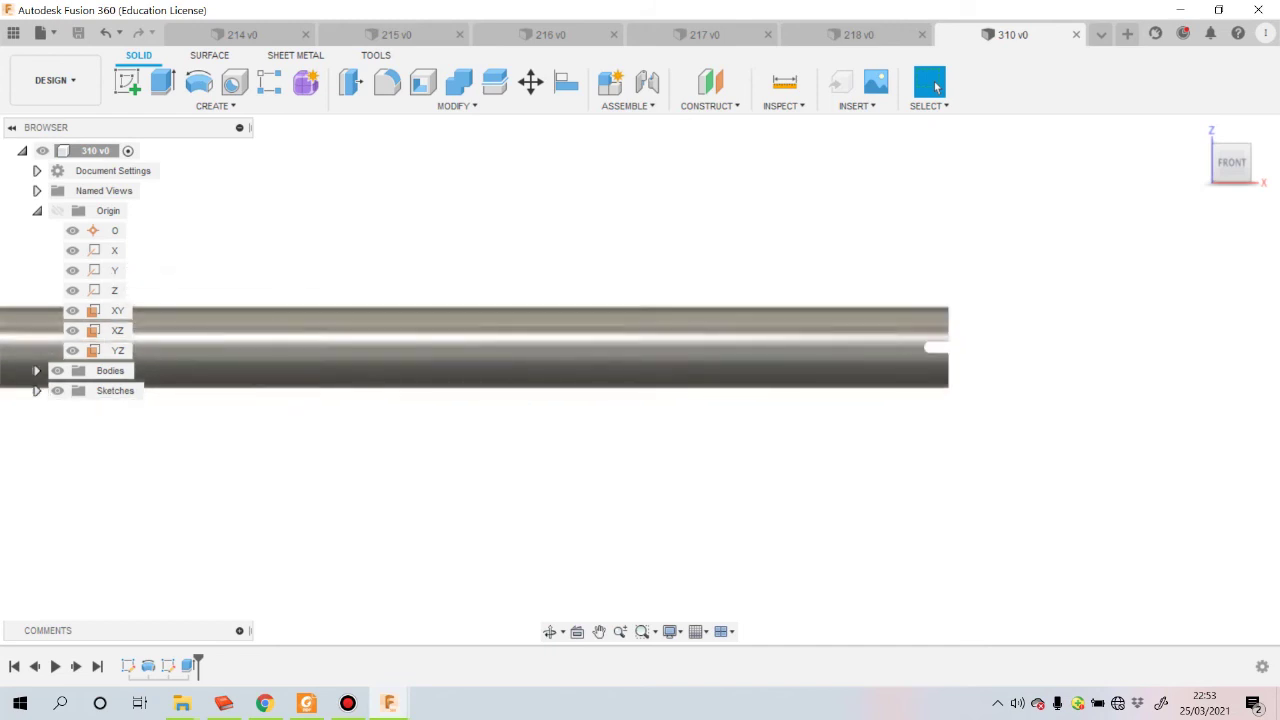